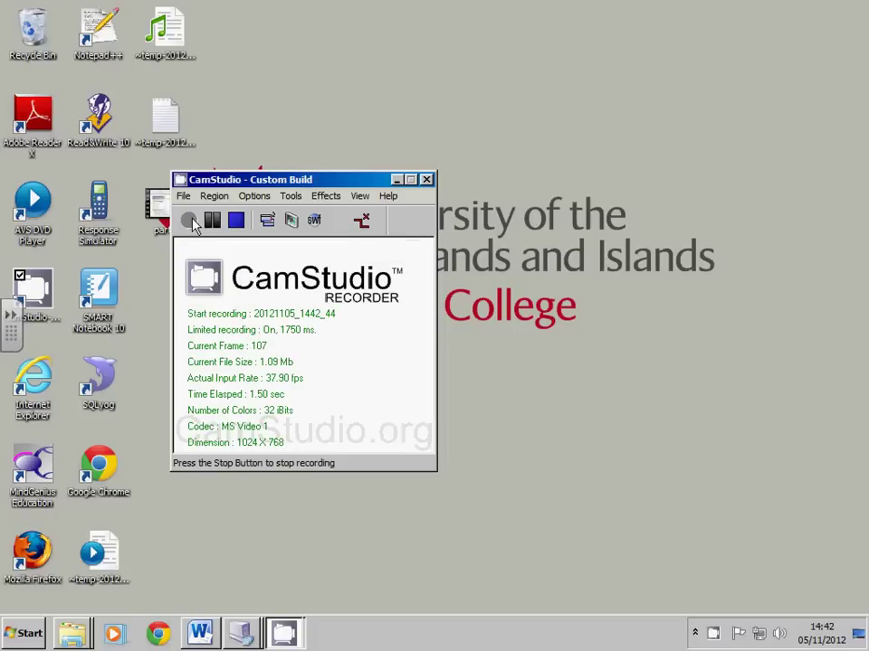
- Read the Questions list in Word, then bring the NO_OS XP Setup partition screen back to the front
left_click(241, 632)
left_click(249, 597)
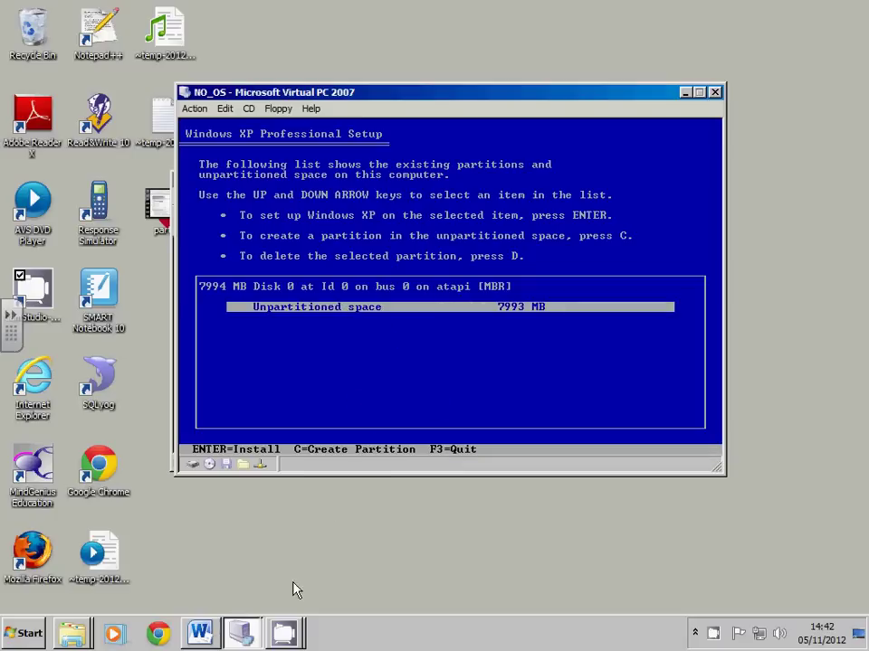
left_click(200, 632)
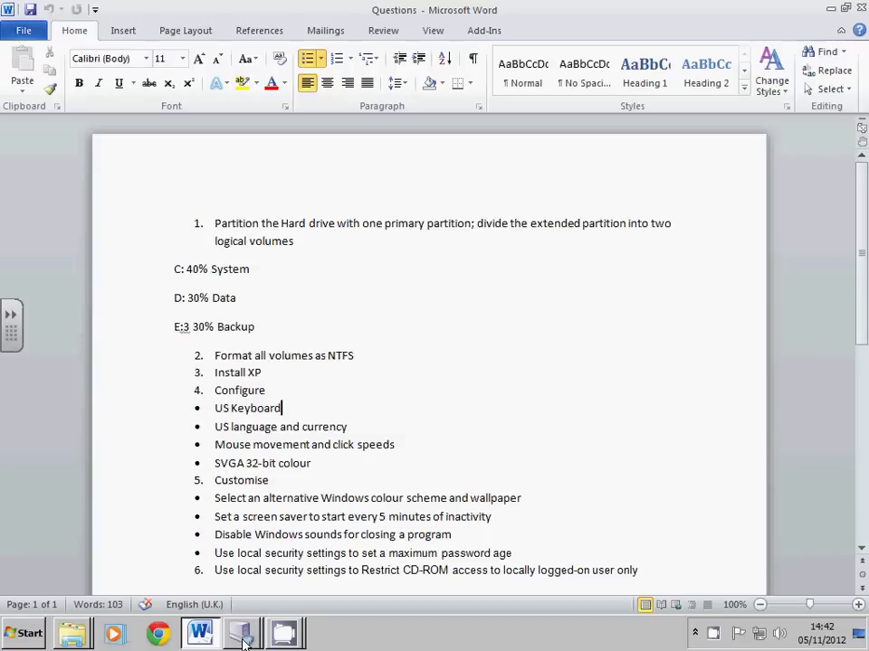
left_click(243, 639)
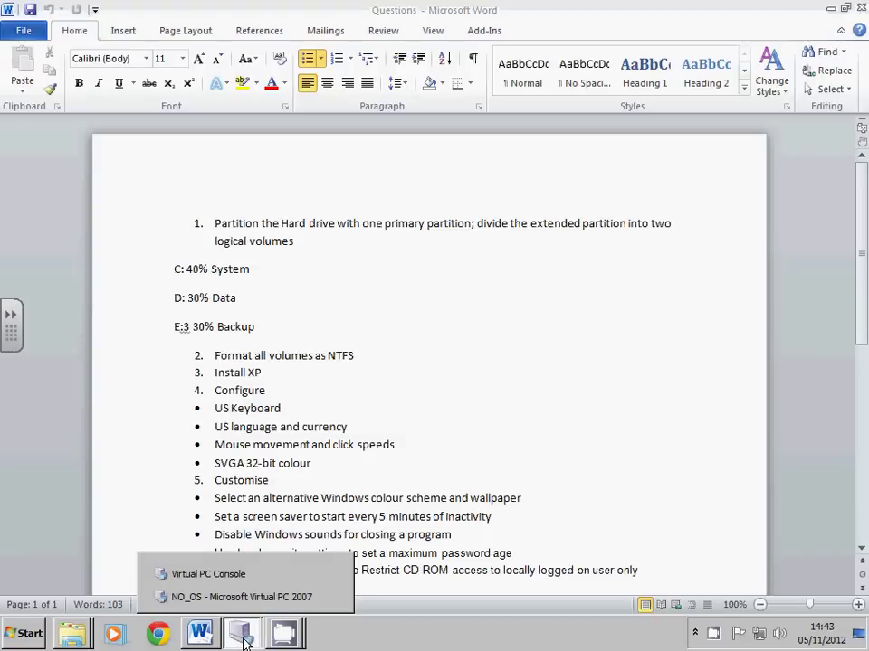
left_click(231, 597)
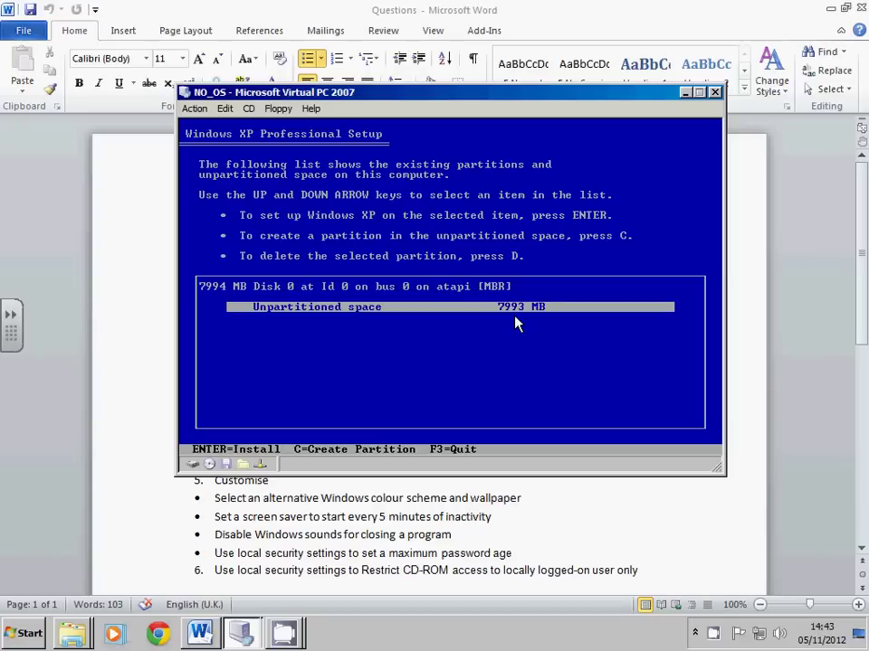
- Create partitions of 3200 MB, 2400 MB and 2385 MB from the unpartitioned disk space
key("c")
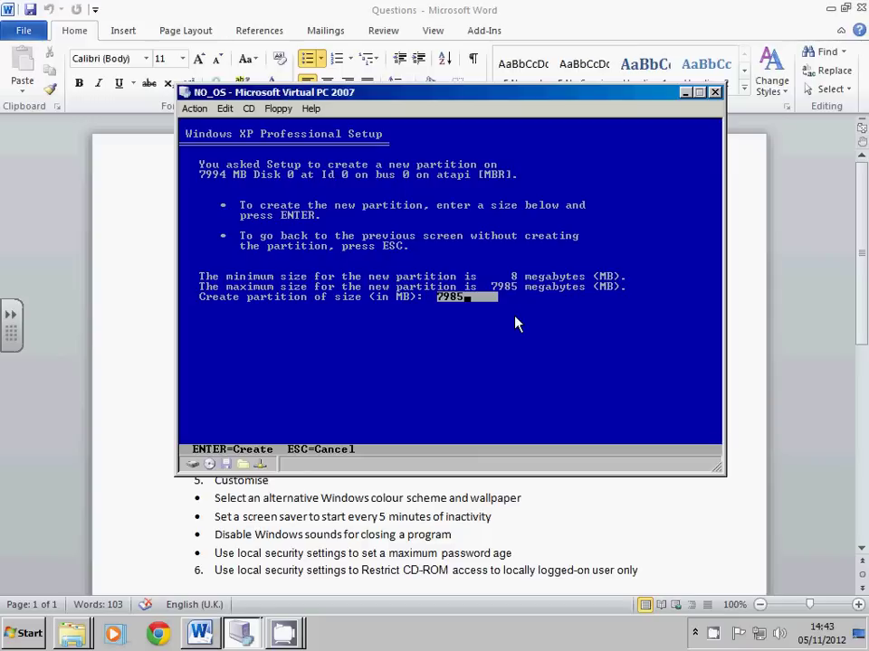
key("BackSpace")
key("BackSpace")
key("BackSpace")
key("BackSpace")
type("3200")
key("Return")
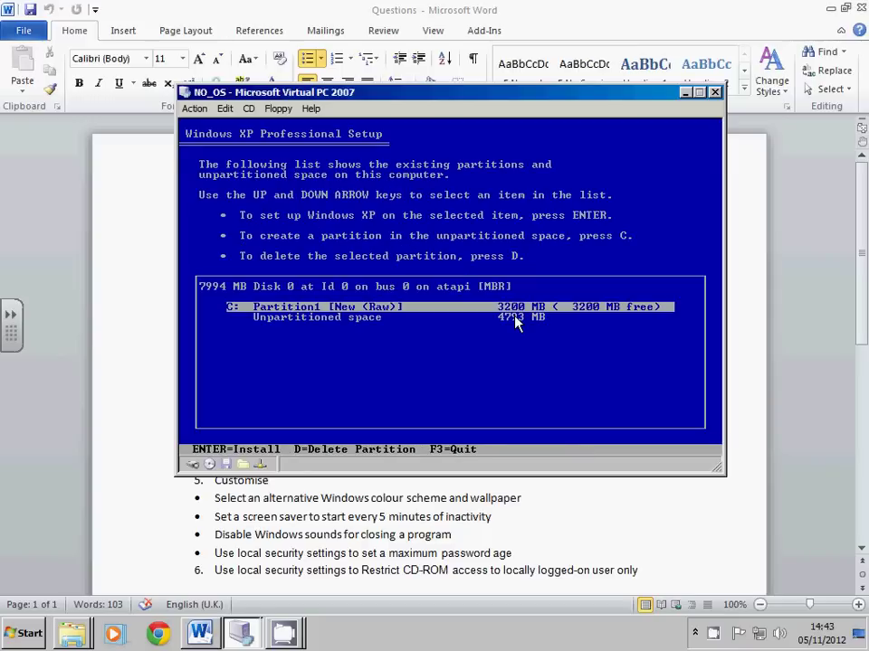
key("Down")
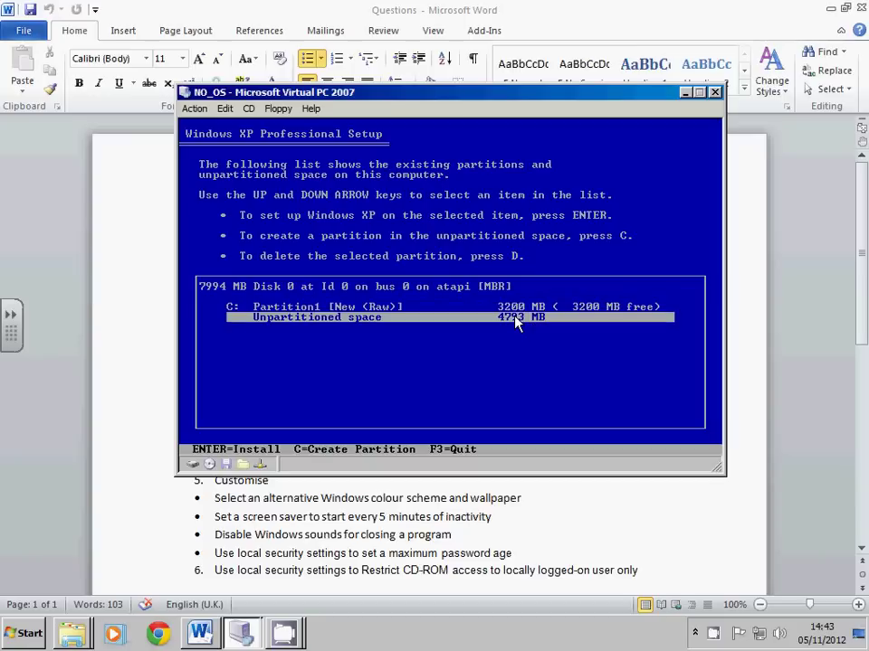
key("c")
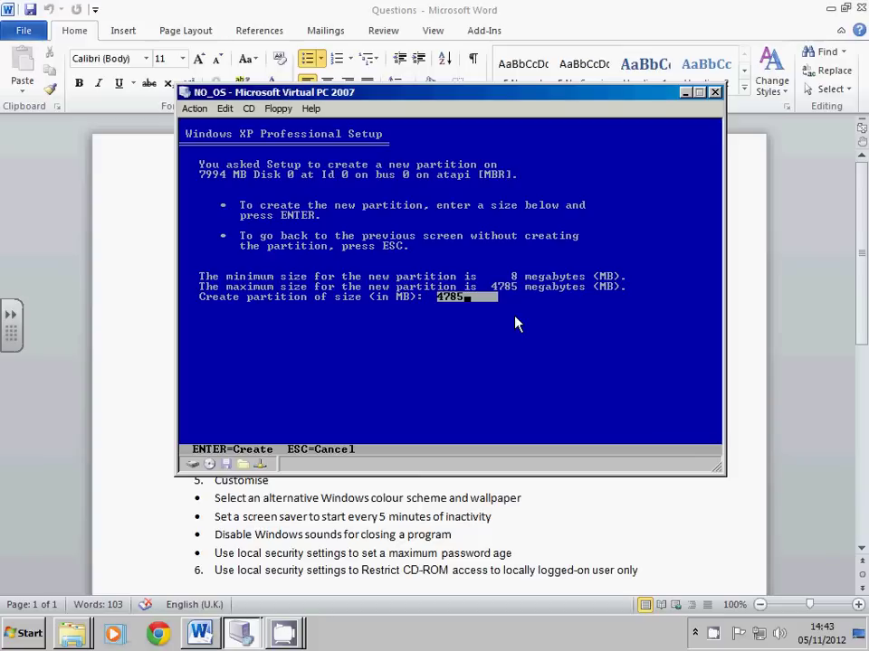
key("BackSpace")
key("BackSpace")
key("BackSpace")
key("BackSpace")
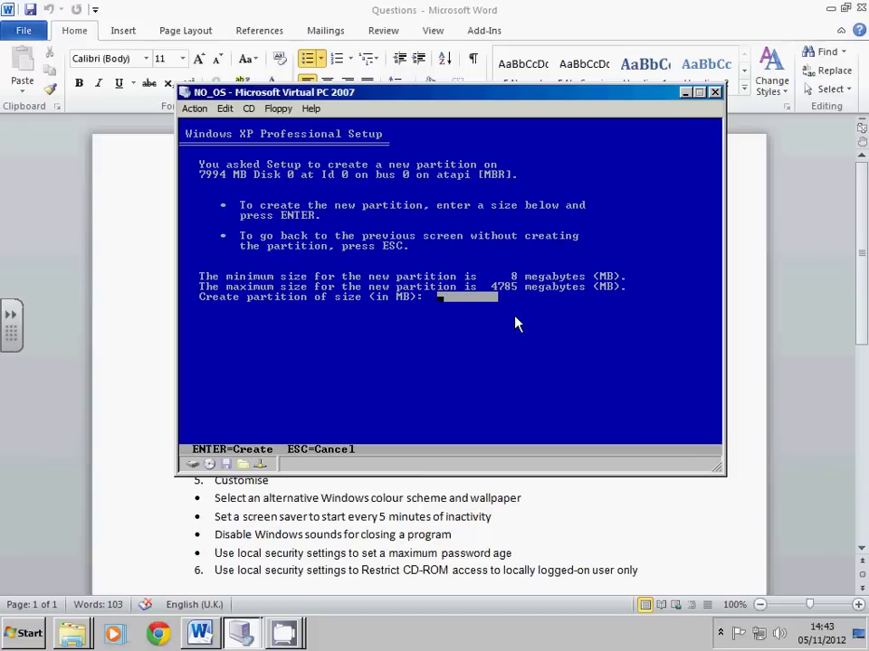
type("2400")
key("Return")
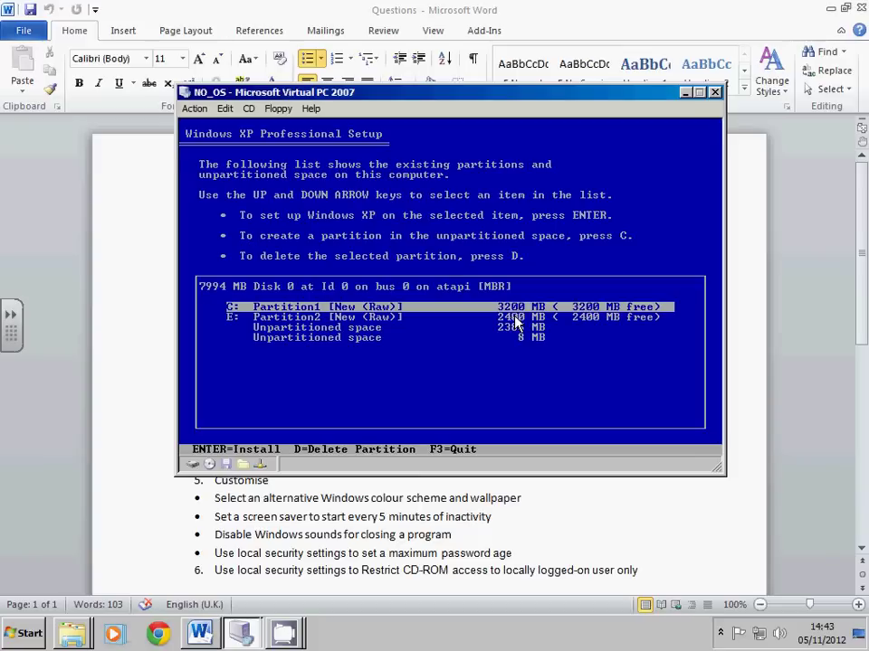
key("Down")
key("Down")
key("c")
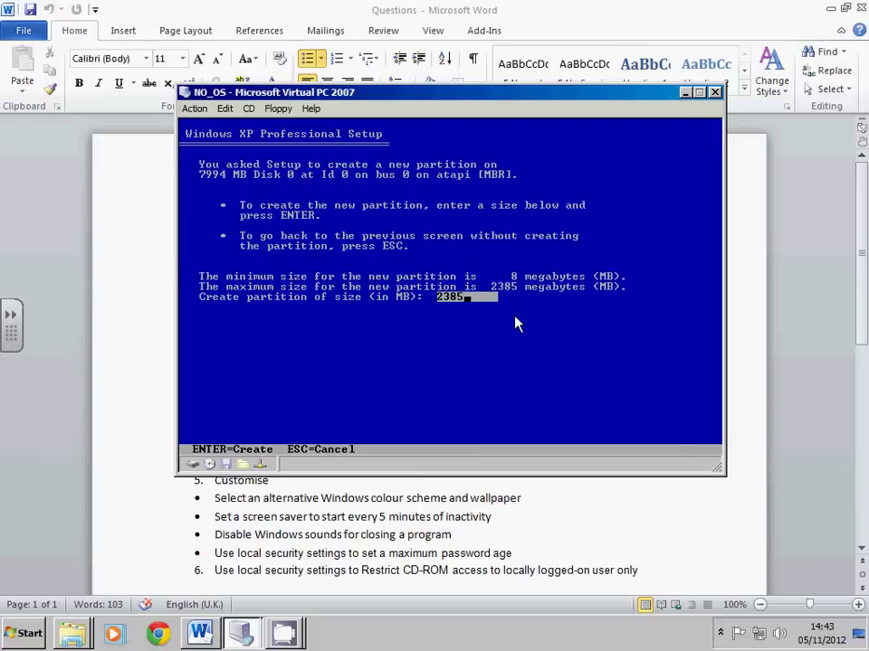
key("Return")
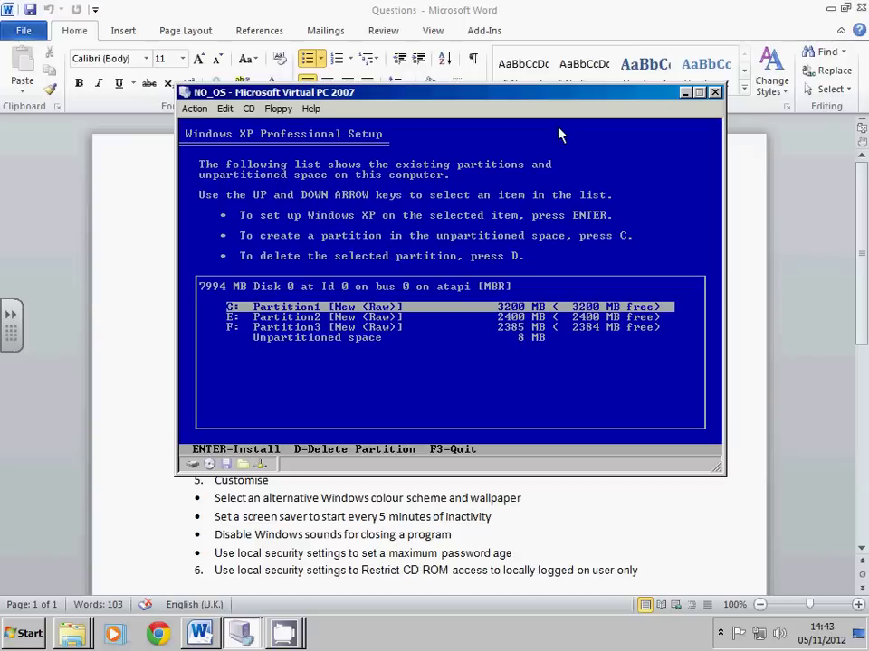
- Format the C: partition with the quick NTFS option
key("Return")
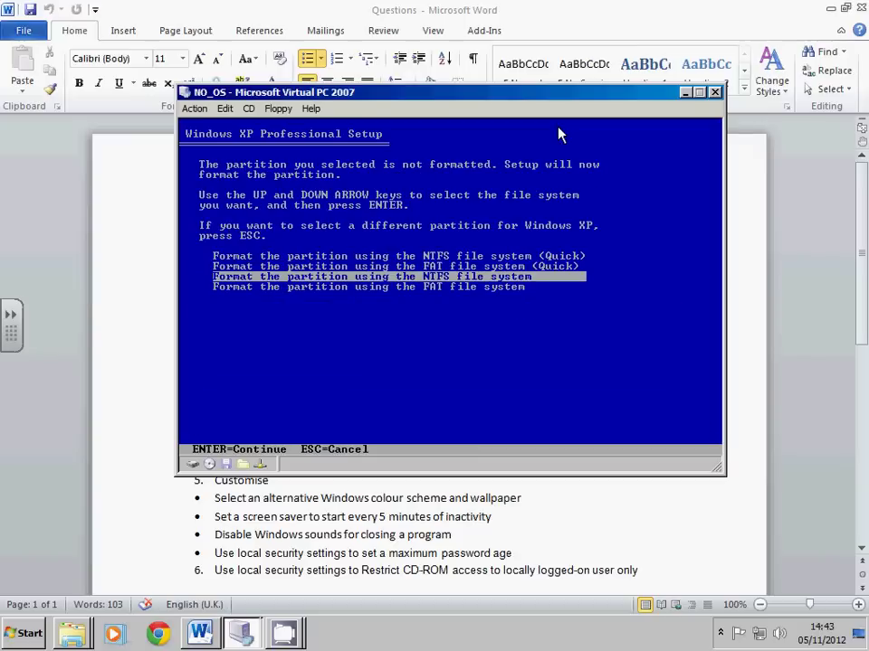
key("Up")
key("Up")
key("Return")
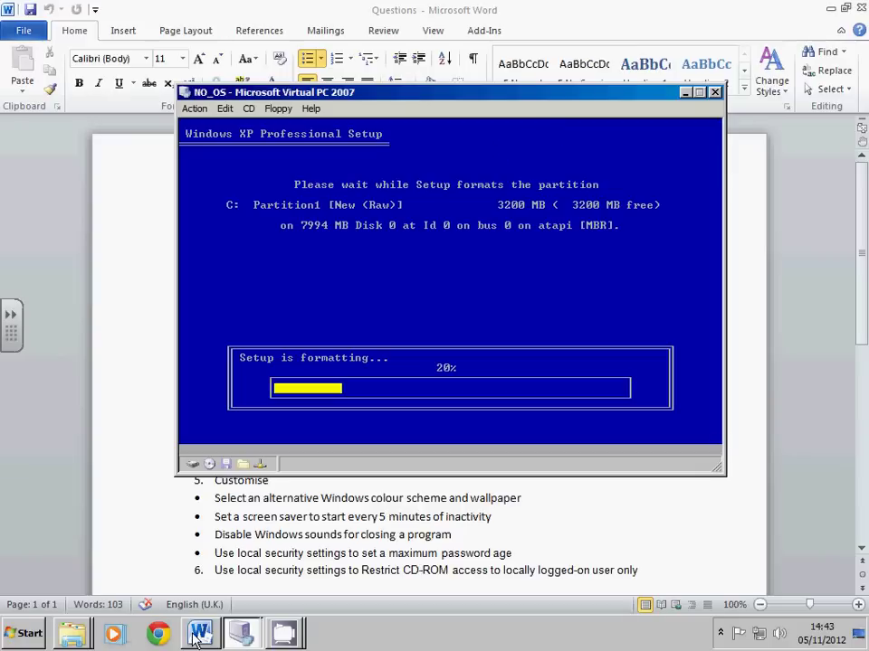
- While formatting runs, reread the partition and format tasks in the Word Questions document
left_click(240, 633)
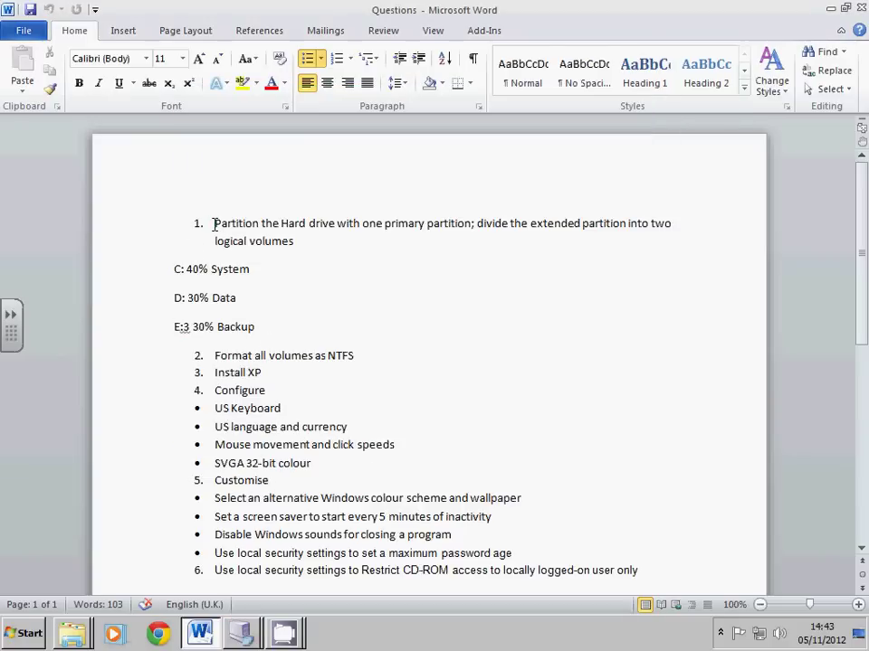
mouse_move(214, 225)
left_mouse_down()
mouse_move(268, 325)
mouse_move(384, 355)
mouse_move(213, 355)
mouse_move(208, 224)
left_mouse_up()
left_click(293, 395)
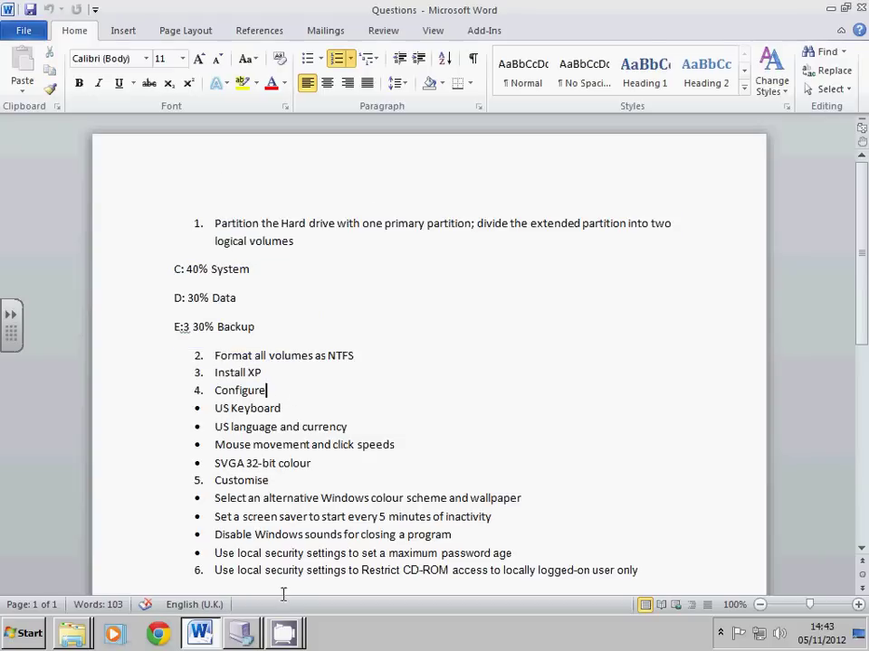
mouse_move(282, 633)
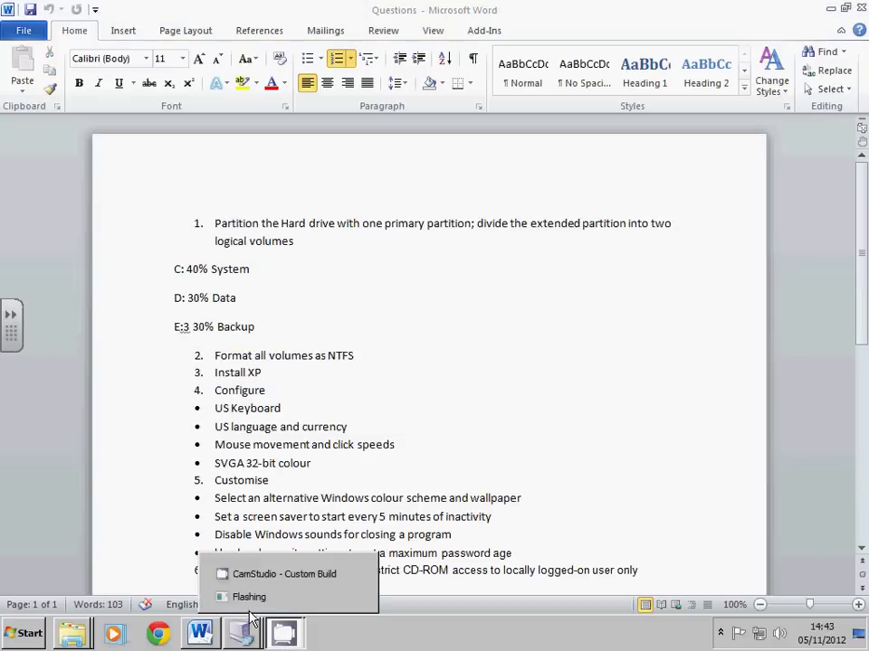
left_click(271, 574)
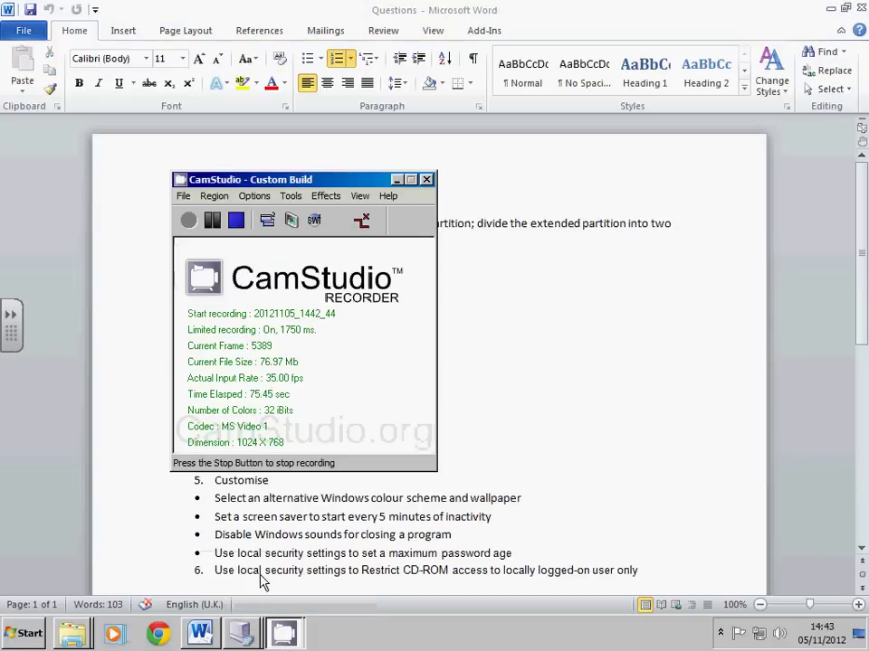
left_click(215, 225)
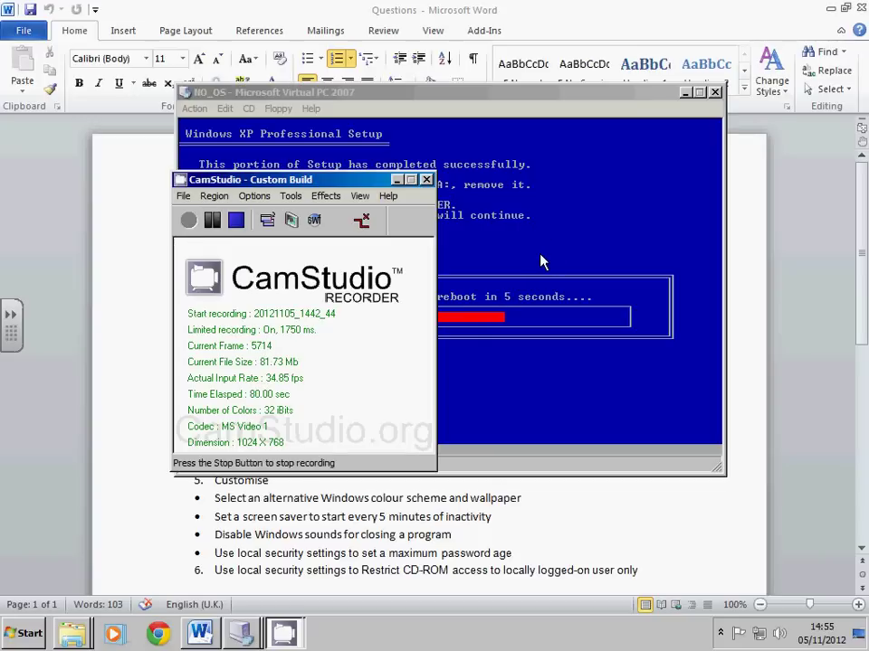
- Let the VM reboot and continue XP Setup to Regional and Language Options, then return to Word
left_click(542, 263)
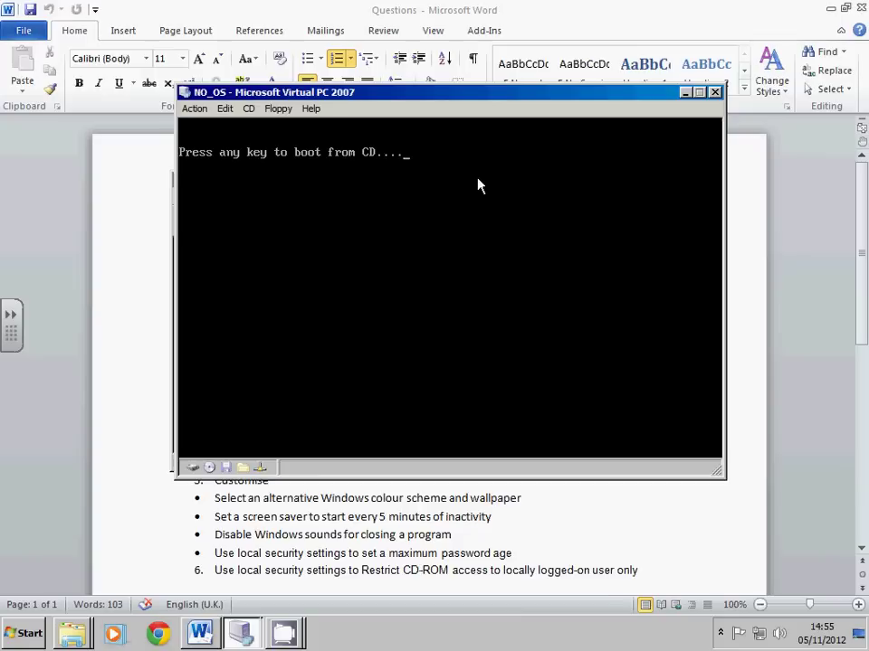
key("Return")
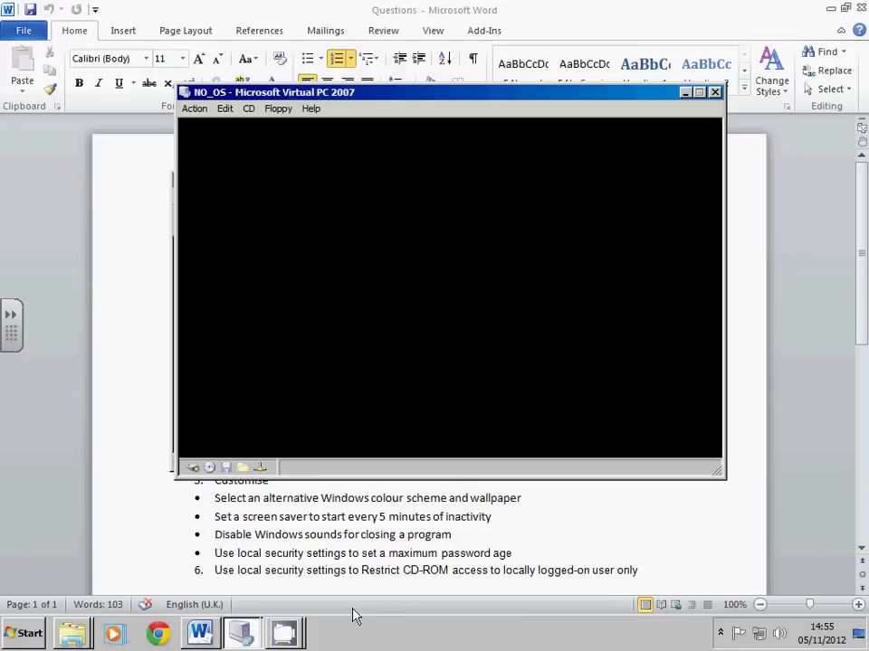
left_click(283, 634)
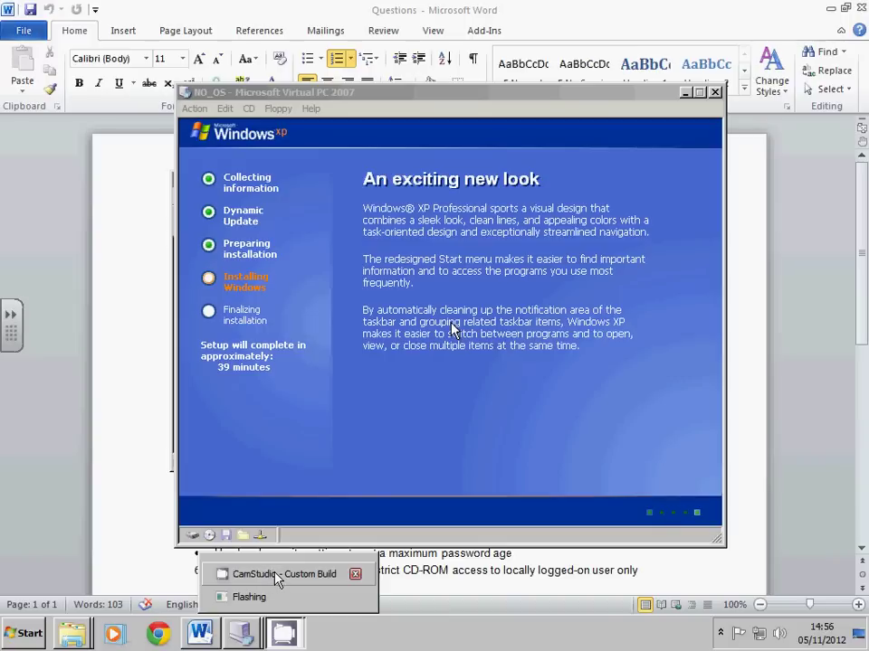
left_click(275, 579)
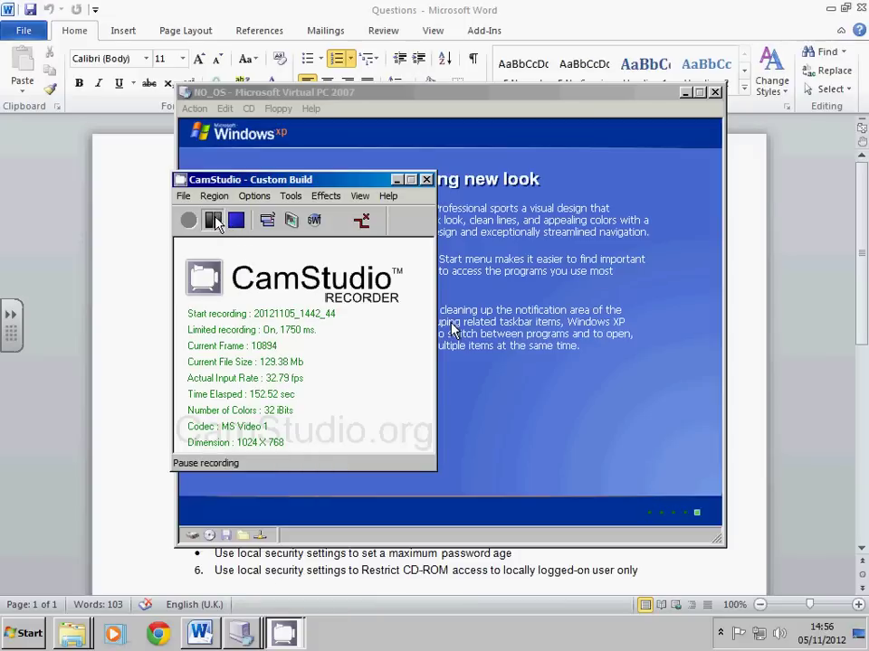
left_click(212, 220)
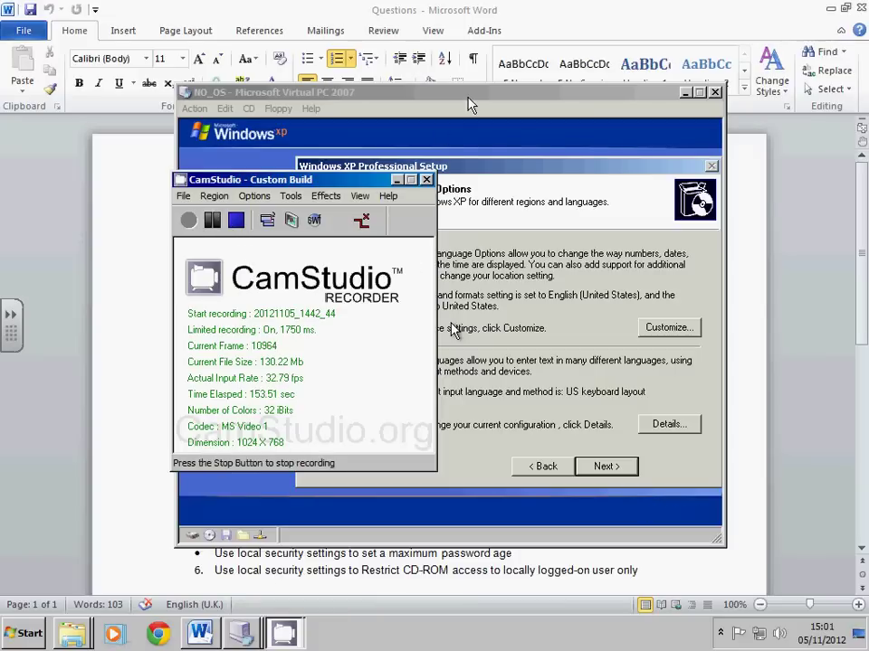
left_click(467, 94)
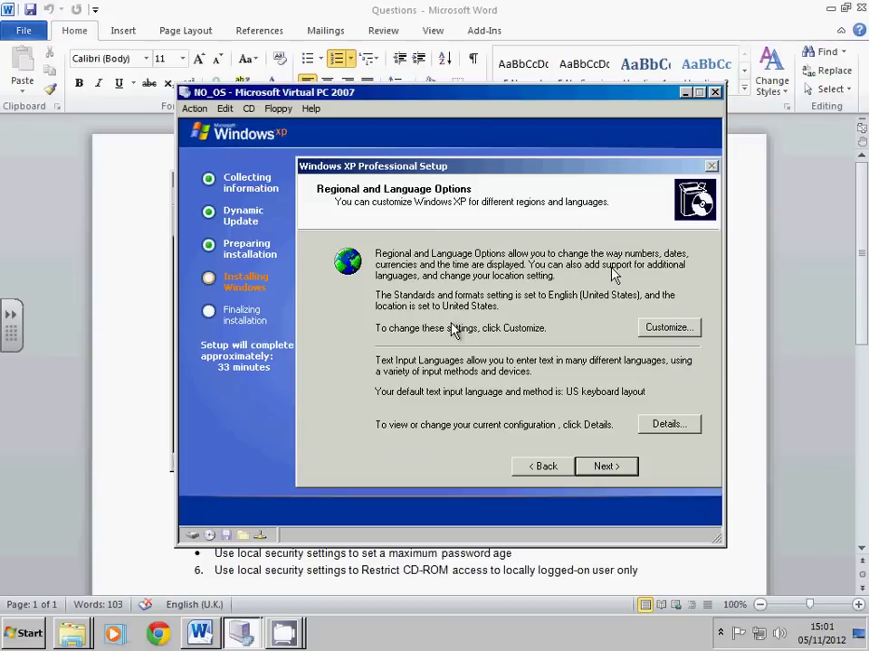
left_click(200, 634)
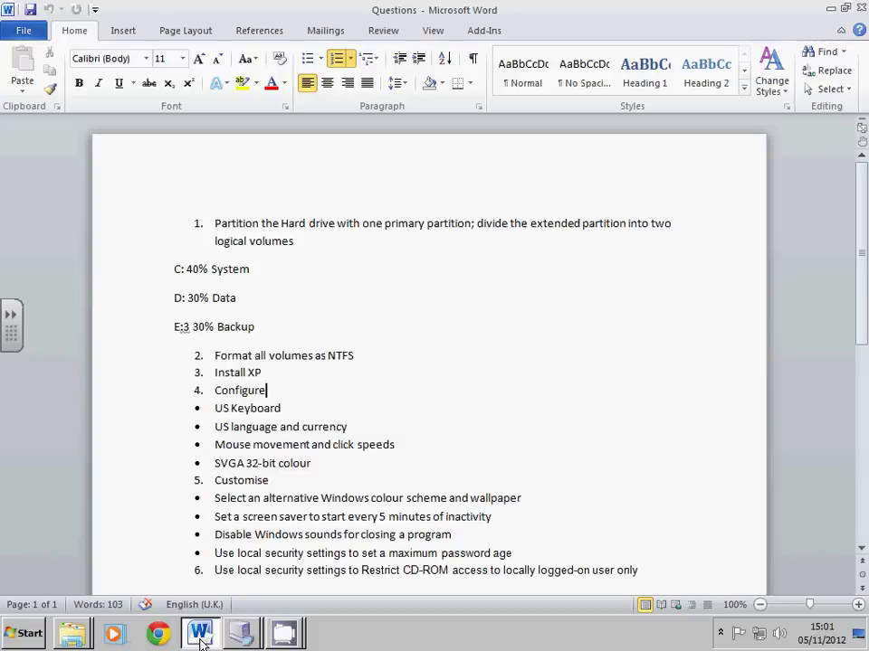
- Highlight the 'US Keyboard' and 'US language and currency' lines, then return to the NO_OS window
double_click(226, 409)
left_click_drag(229, 414, 277, 416)
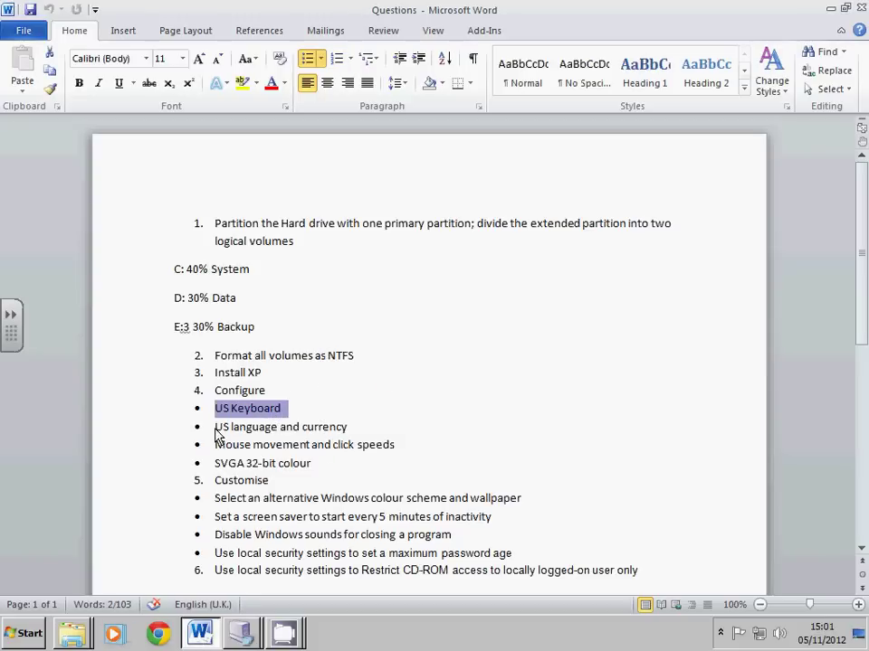
left_click_drag(217, 430, 347, 433)
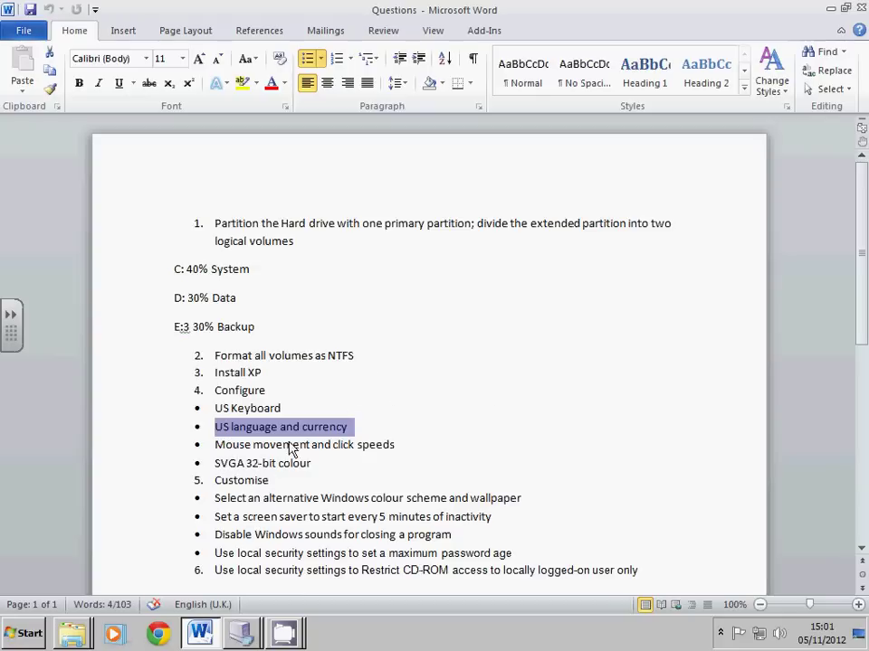
left_click(243, 639)
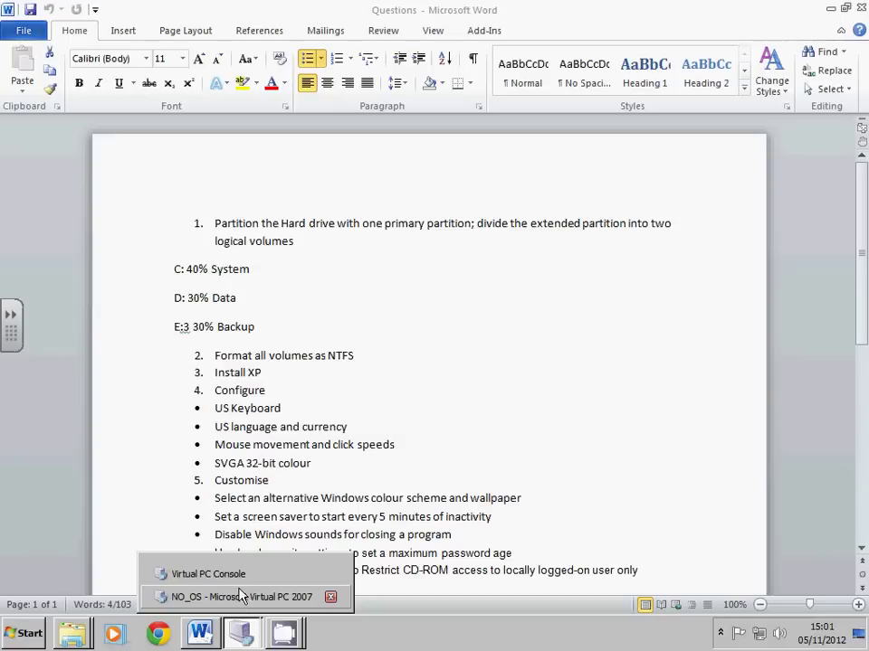
left_click(237, 597)
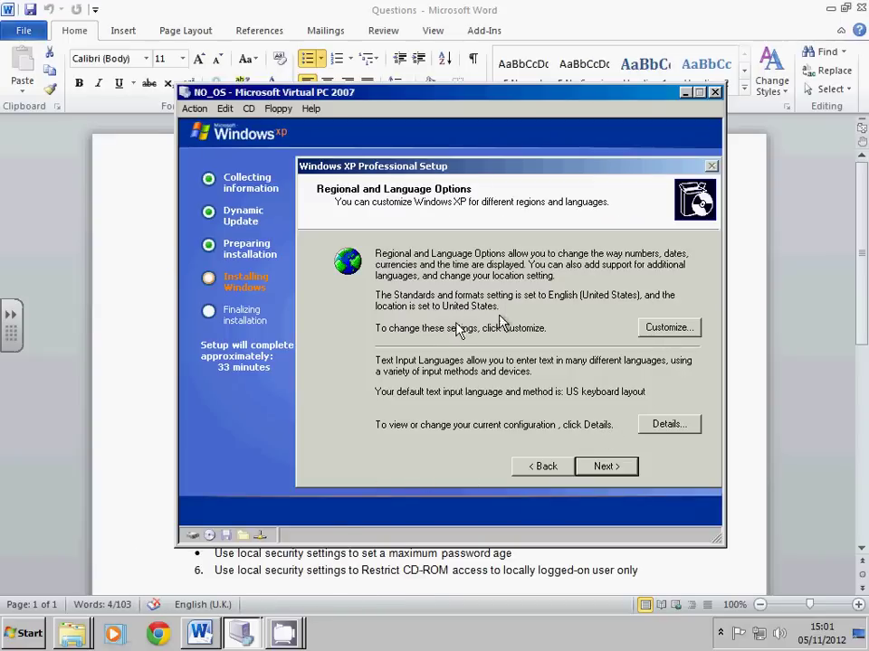
- Set the location to United States and the formats to English (United States)
left_click(670, 328)
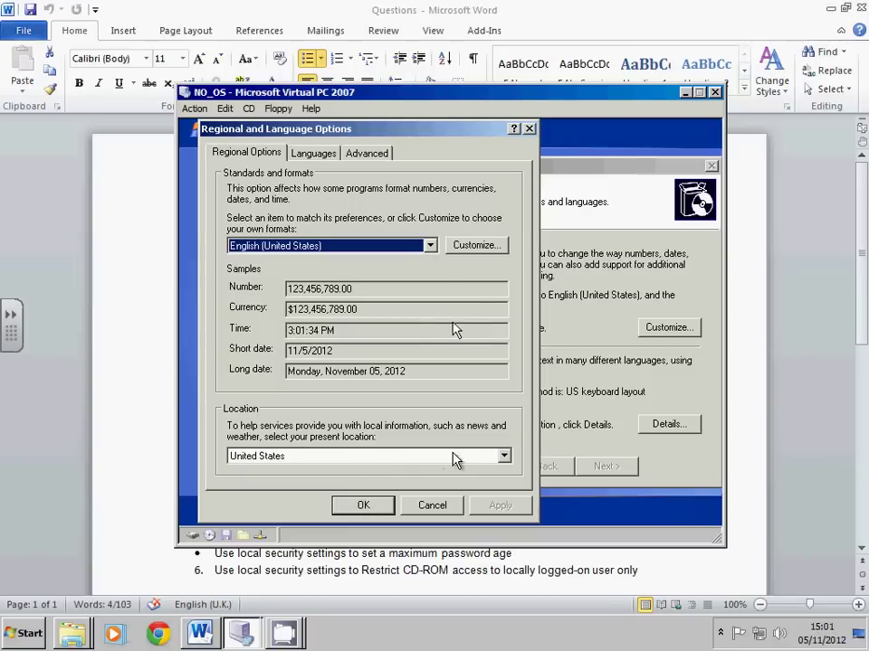
left_click(504, 456)
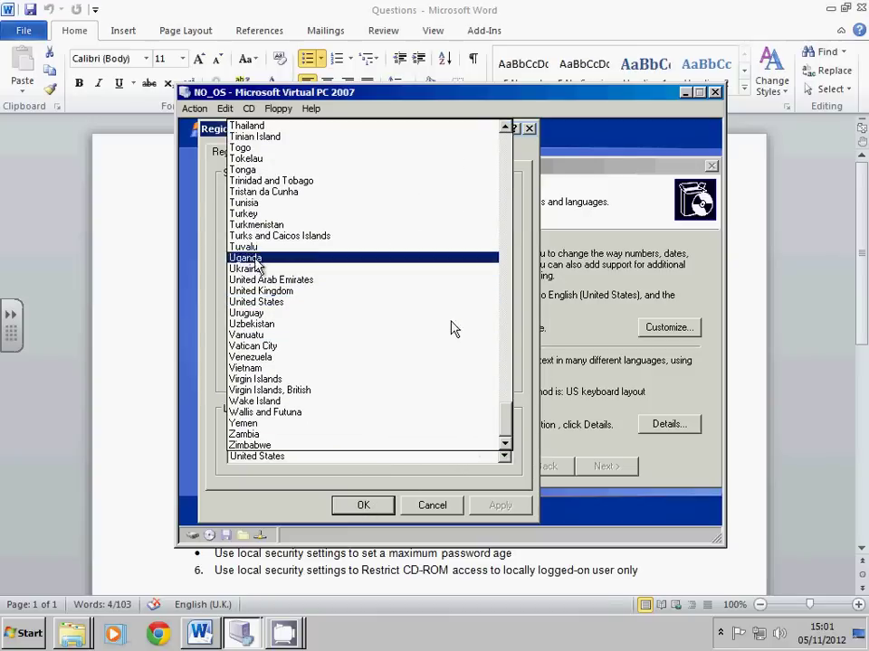
left_click(276, 303)
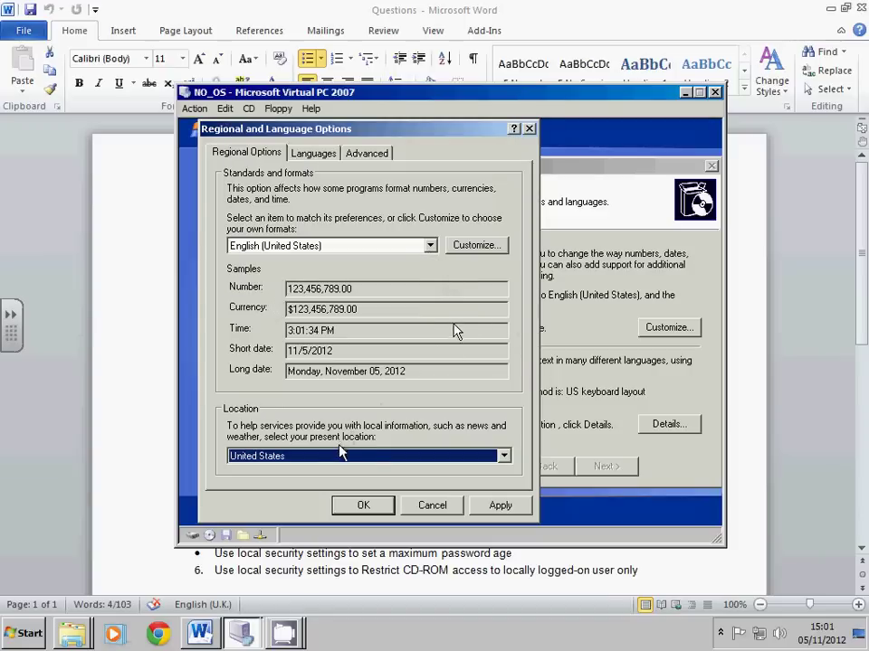
left_click(428, 246)
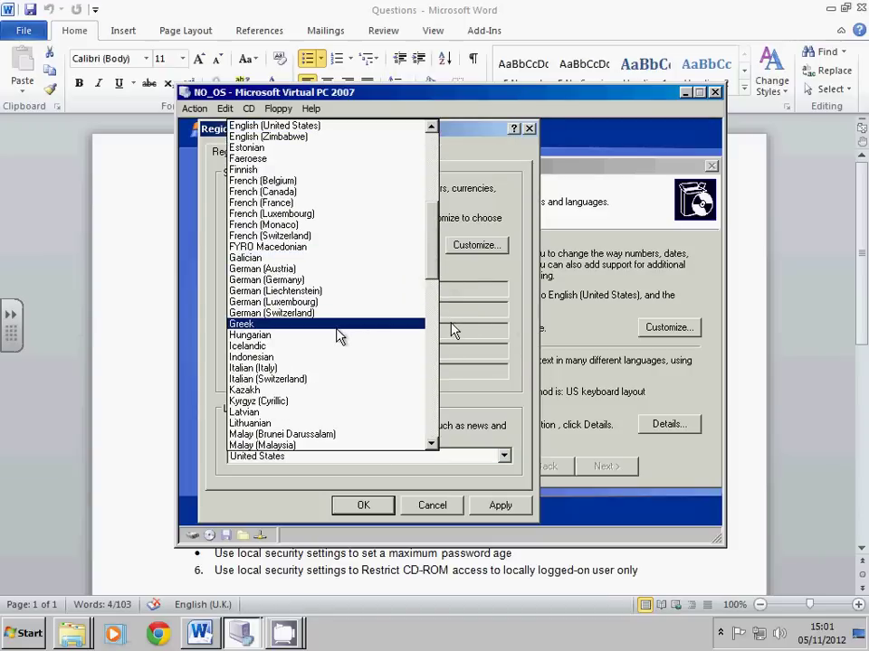
left_click(317, 127)
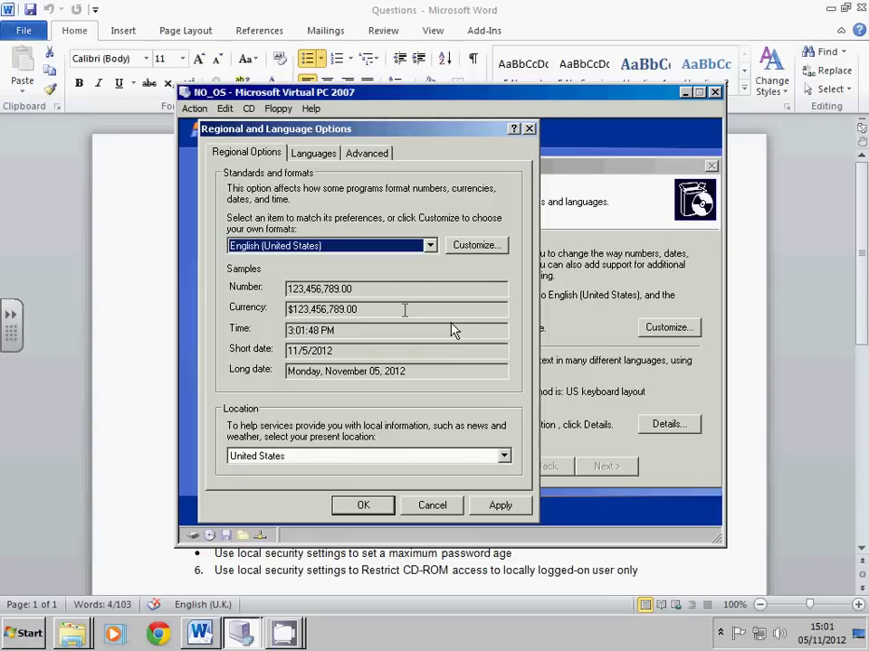
left_click(482, 246)
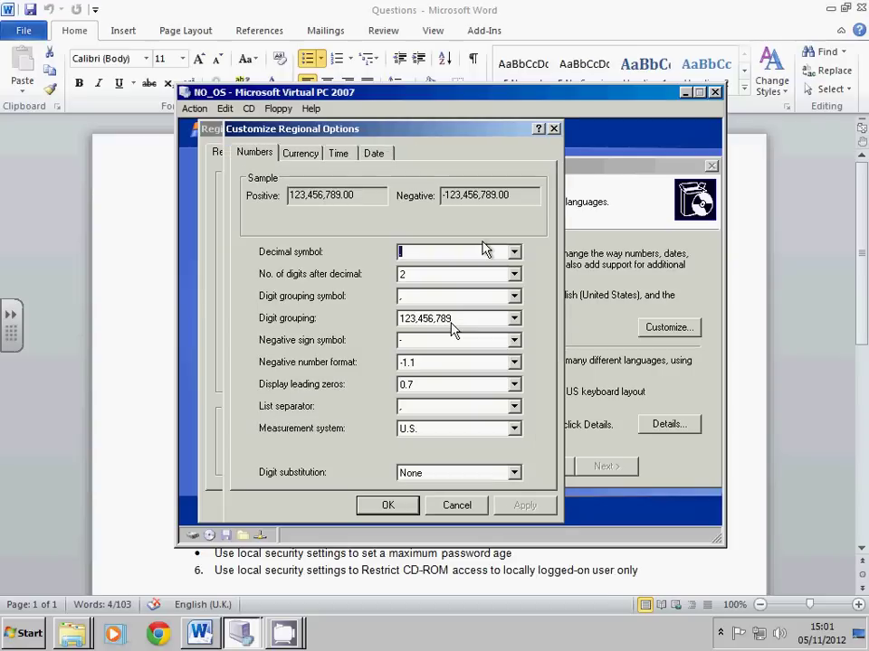
left_click(471, 506)
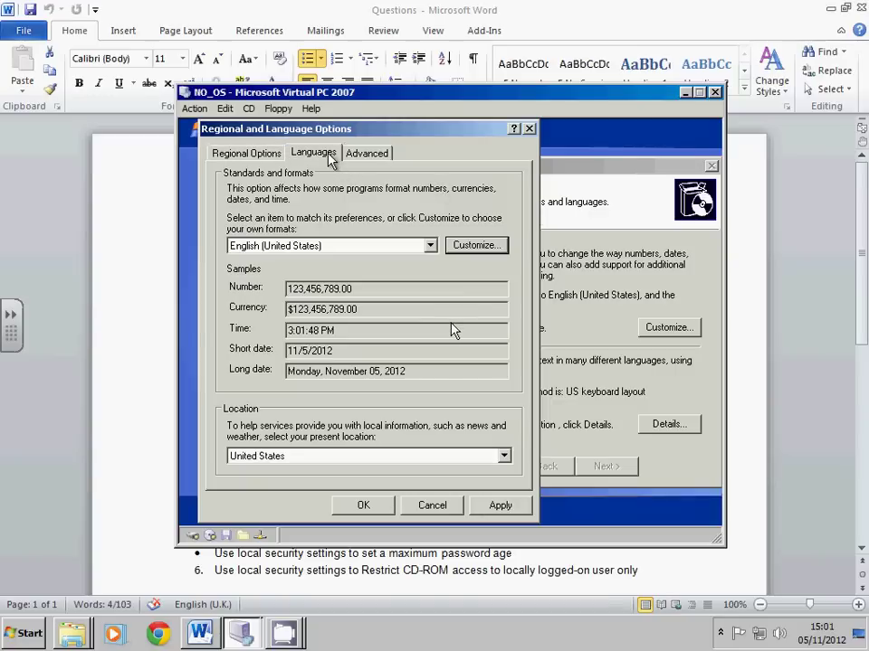
- Open the installed input languages and keyboards details and start adding a language
left_click(367, 153)
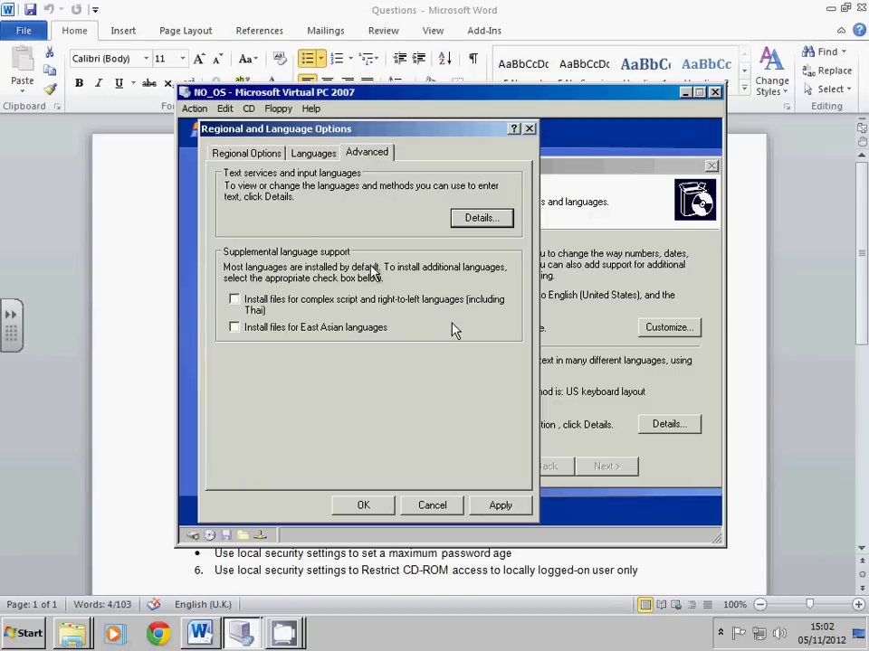
left_click(324, 154)
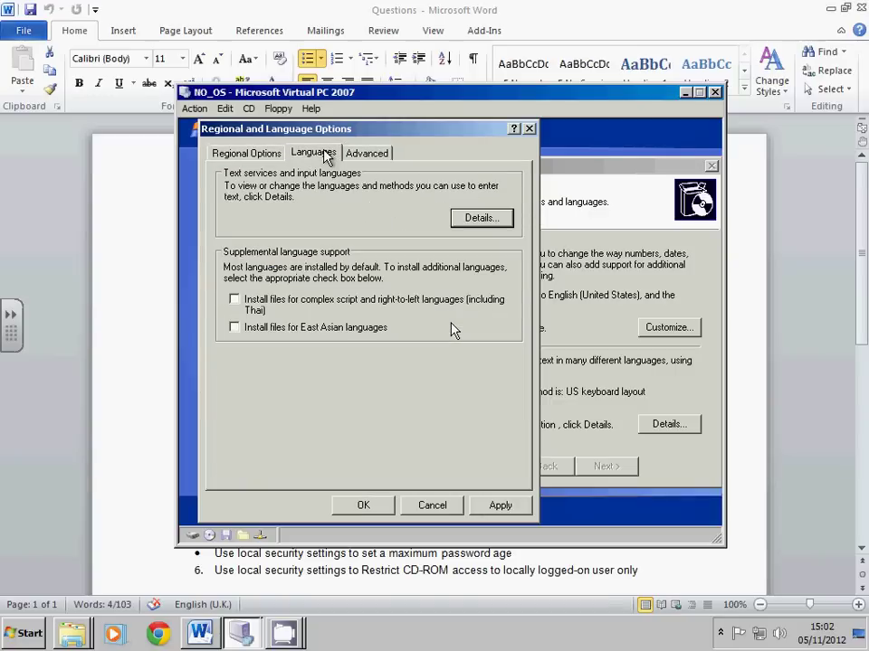
left_click(483, 220)
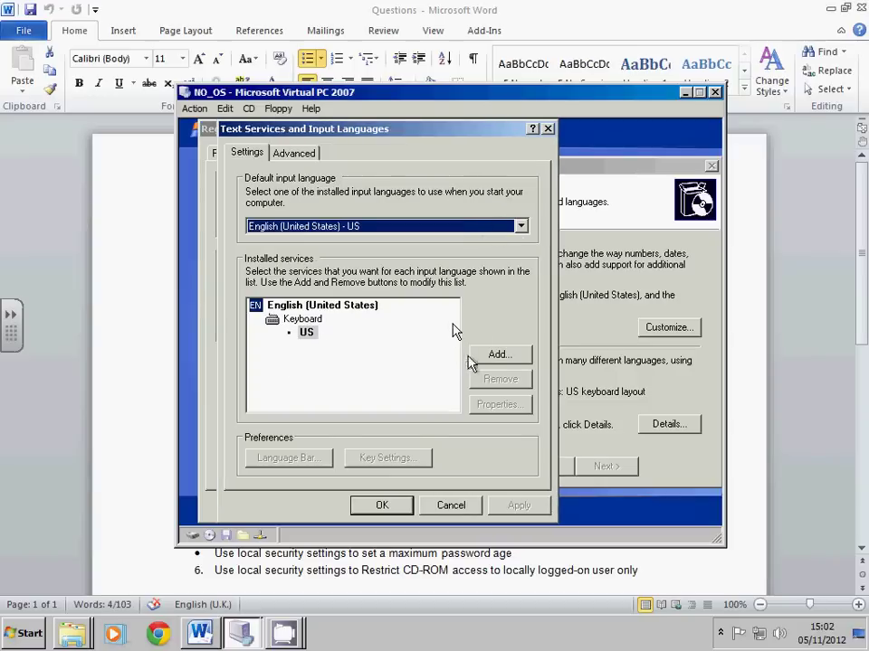
left_click(498, 357)
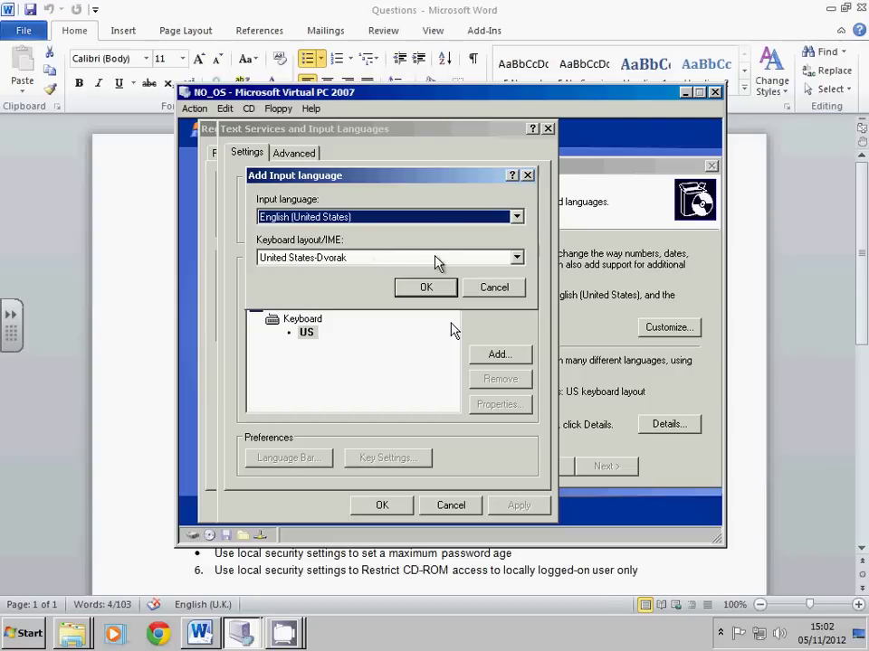
- Add English (Zimbabwe) with the United Kingdom Extended keyboard layout as an input language
left_click(455, 228)
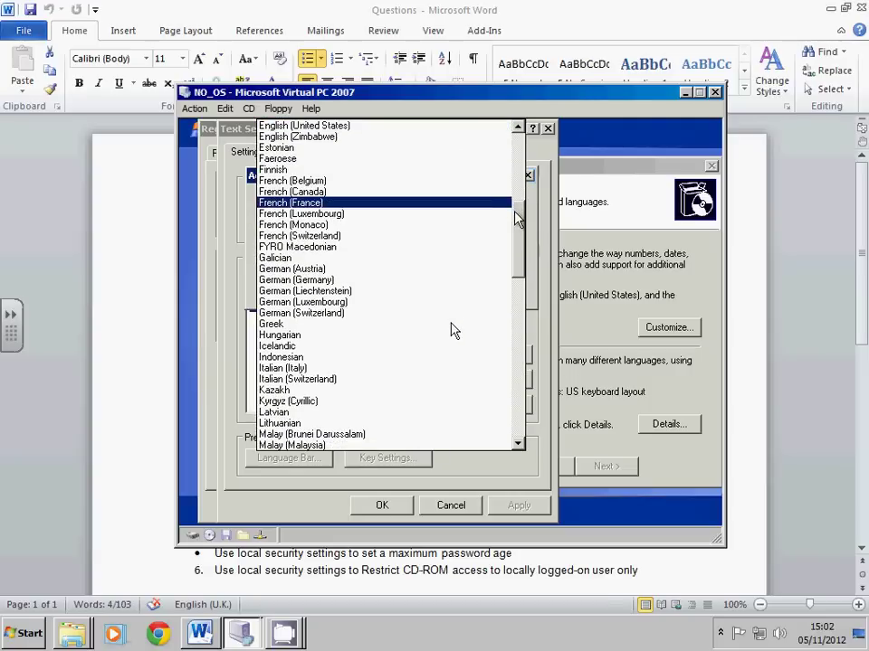
left_click_drag(518, 225, 514, 177)
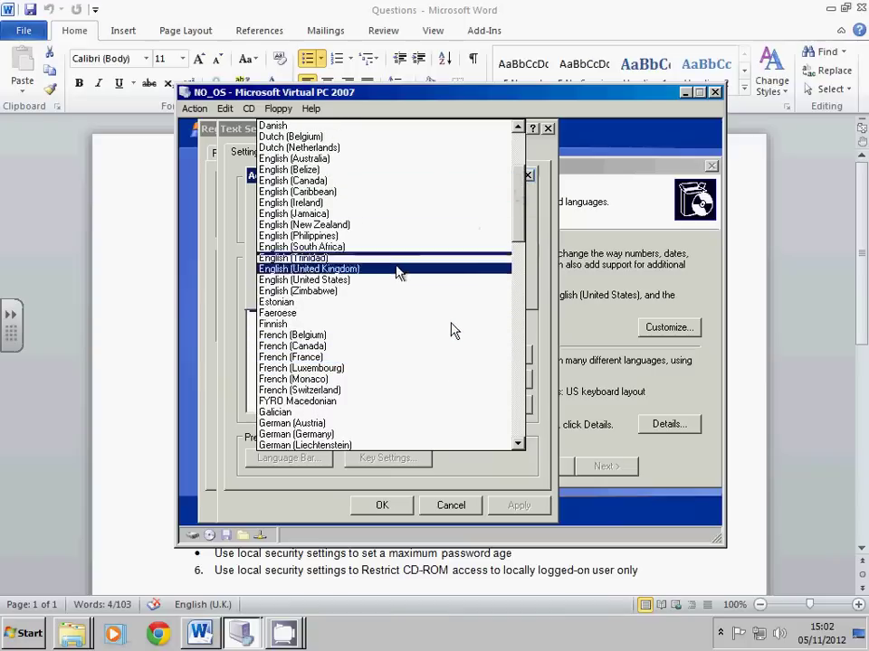
left_click(330, 292)
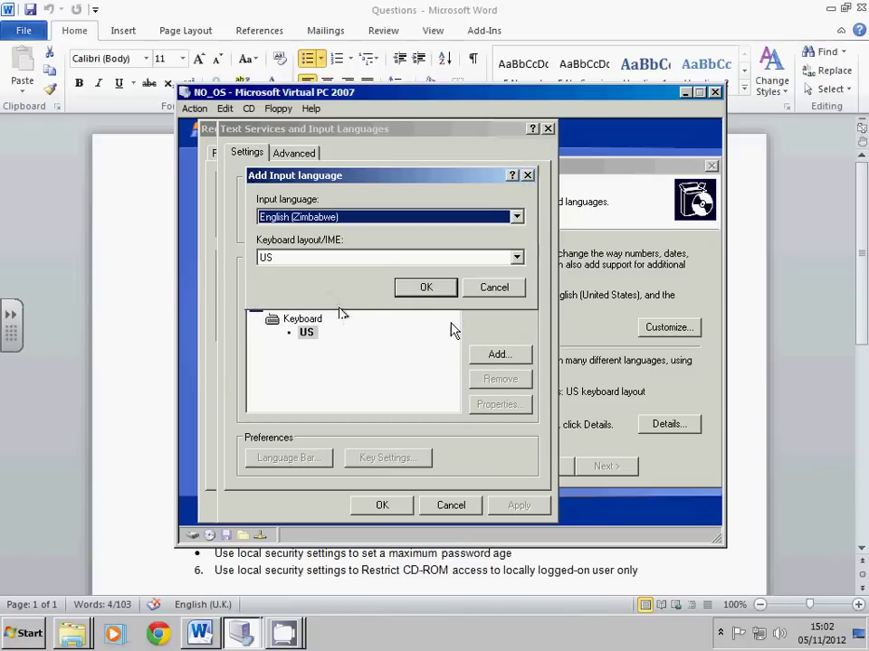
left_click(384, 257)
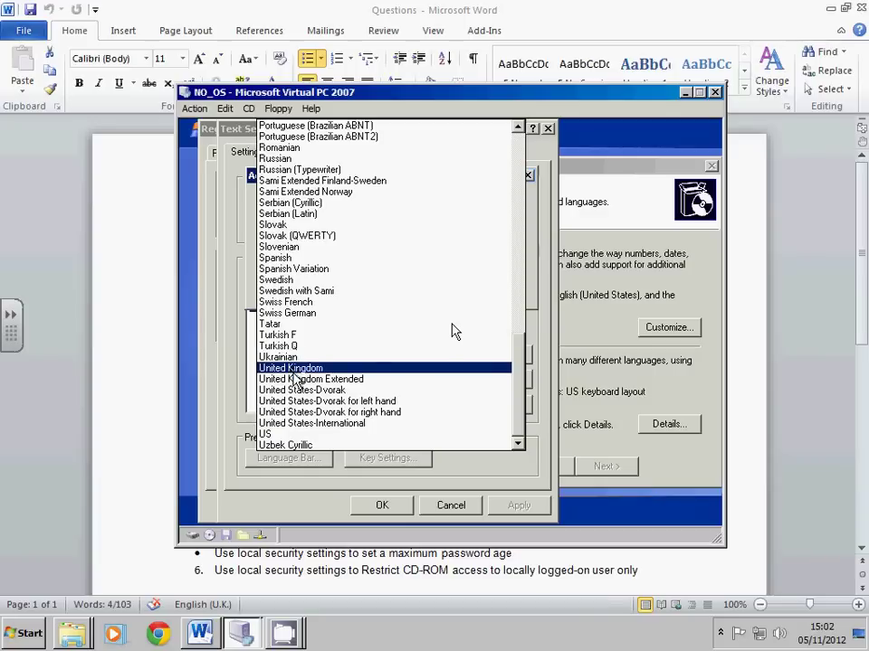
left_click(299, 379)
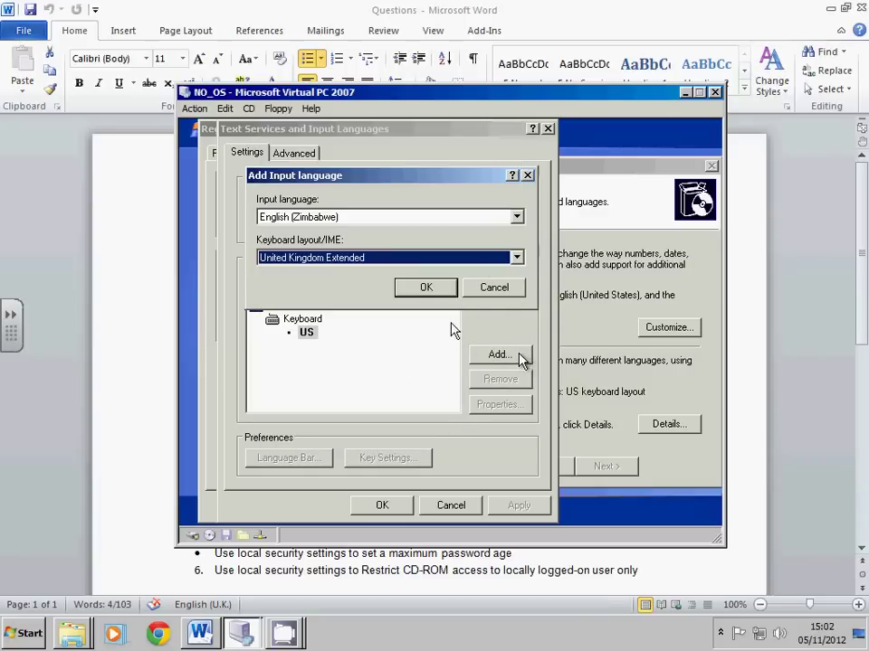
left_click(427, 287)
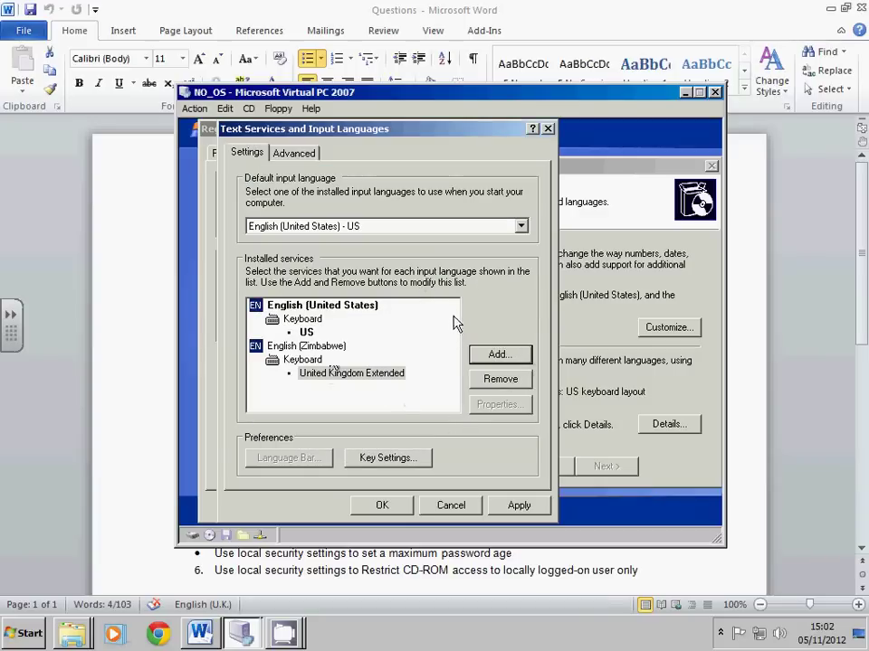
- Make the US keyboard the default input language and apply the regional settings
left_click(308, 332)
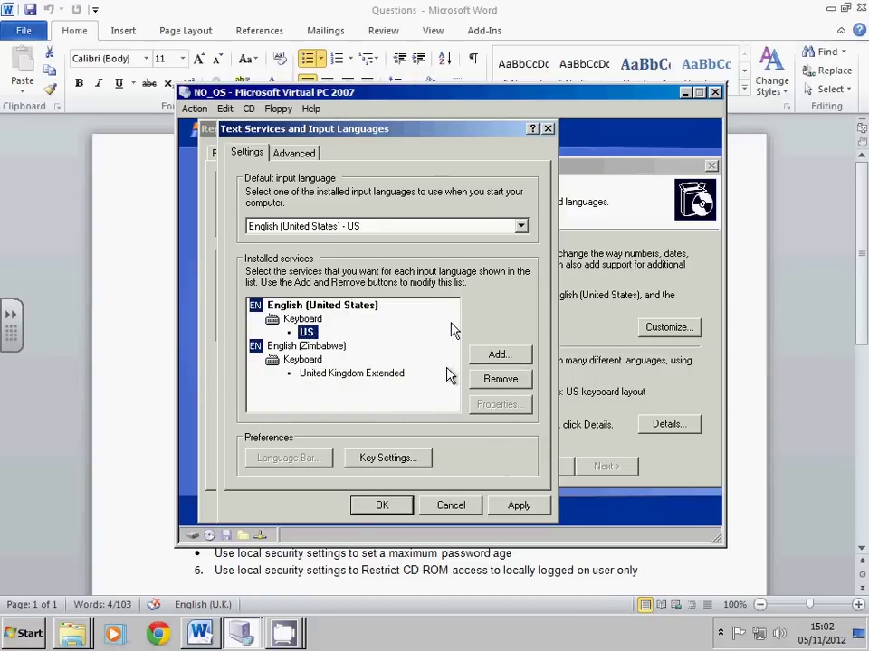
left_click(295, 154)
left_click(250, 154)
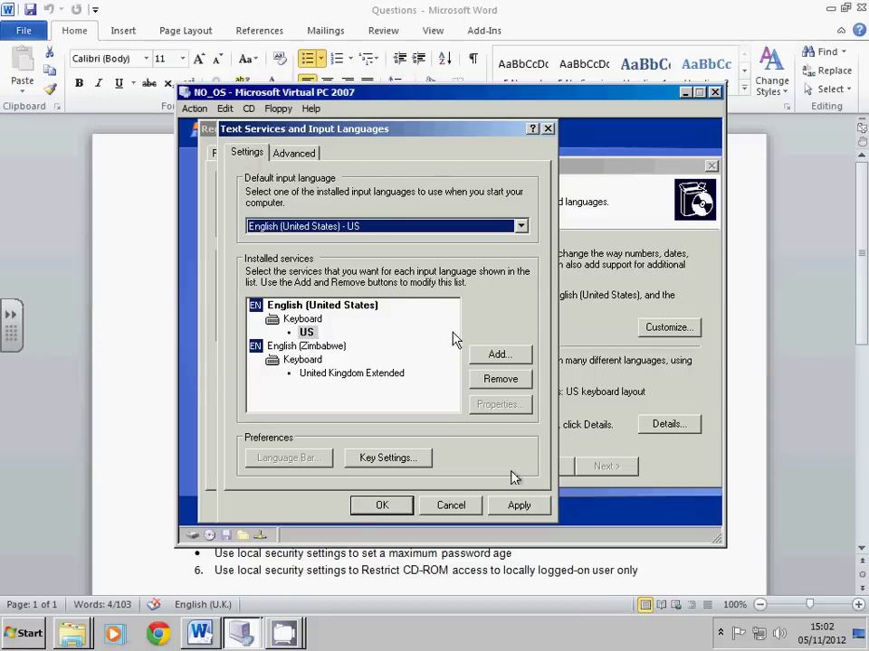
left_click(518, 506)
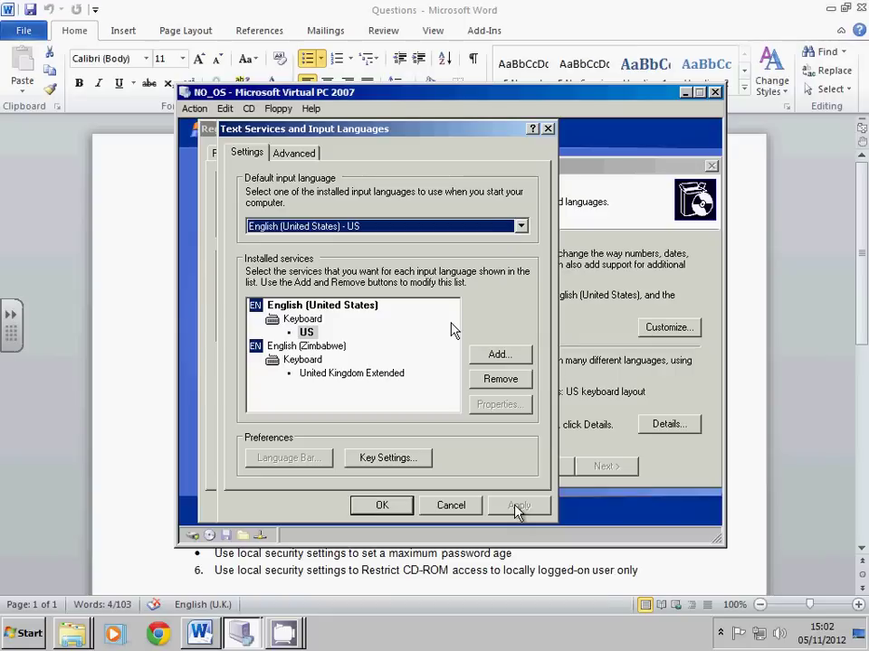
left_click(393, 508)
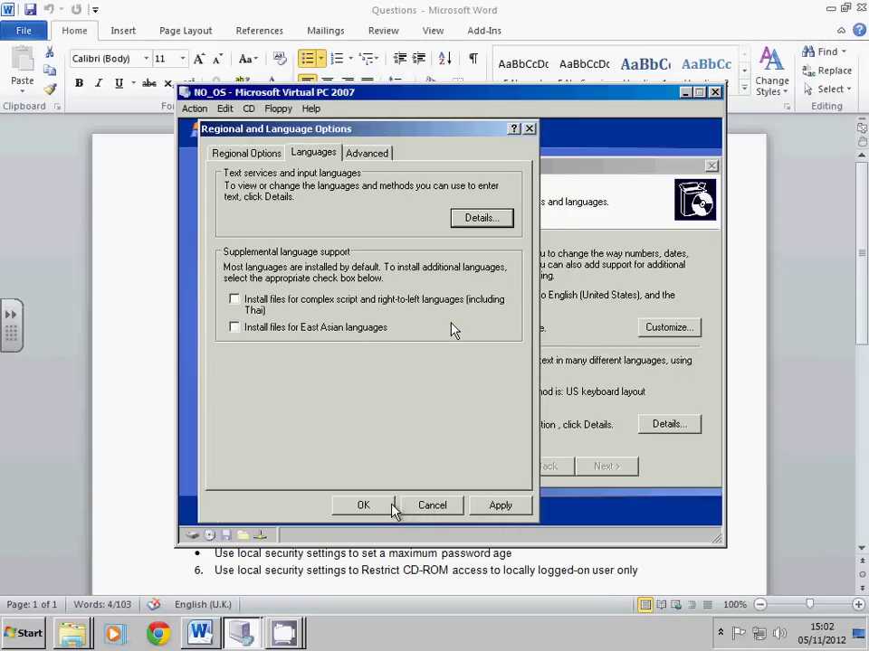
left_click(494, 507)
left_click(382, 508)
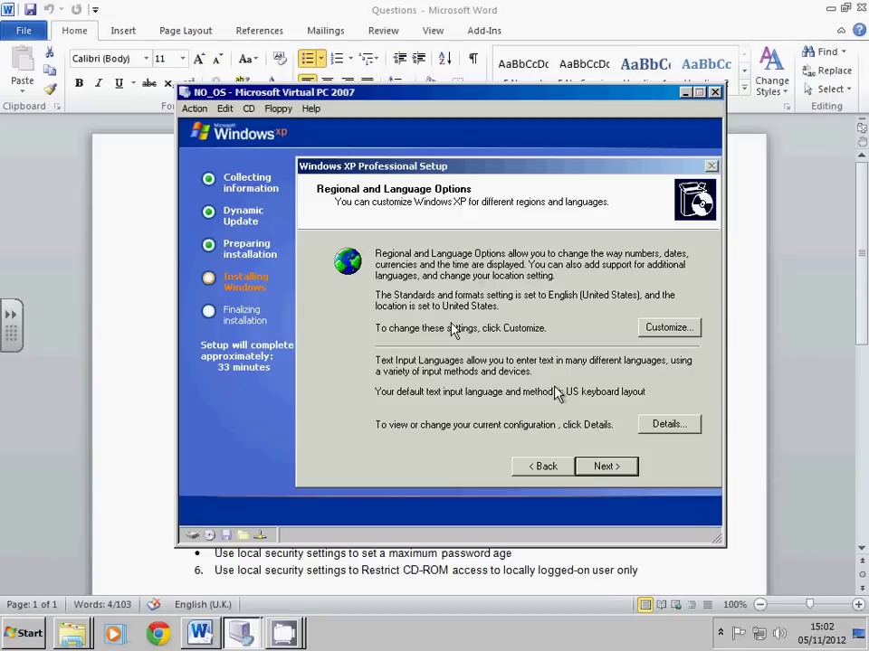
- Move past the regional page, enter a name, and start typing the product key
left_click(606, 470)
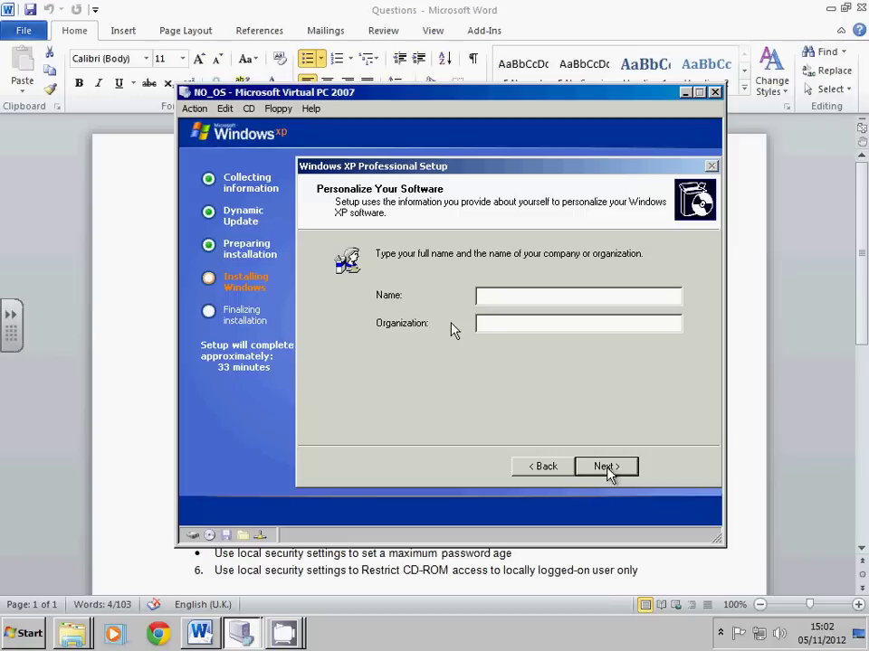
type("R")
left_click(606, 468)
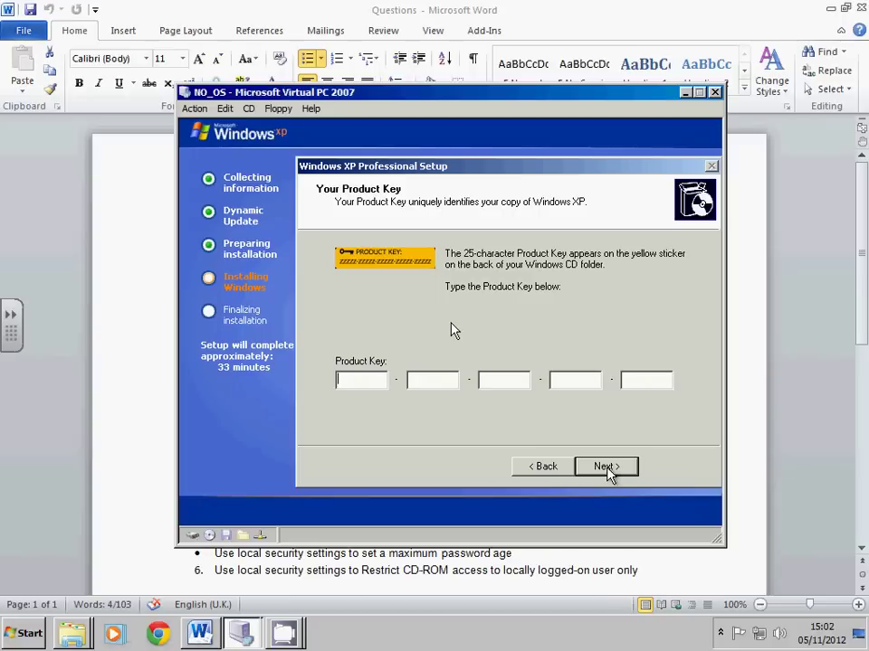
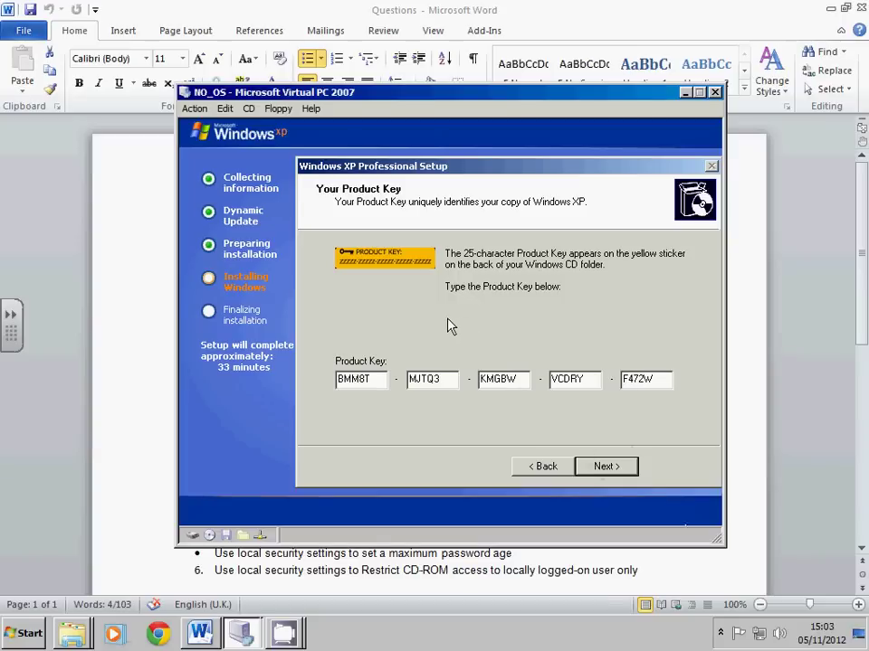
- Set the Administrator password and accept the date and time settings so networking installs
left_click(622, 468)
left_click(511, 388)
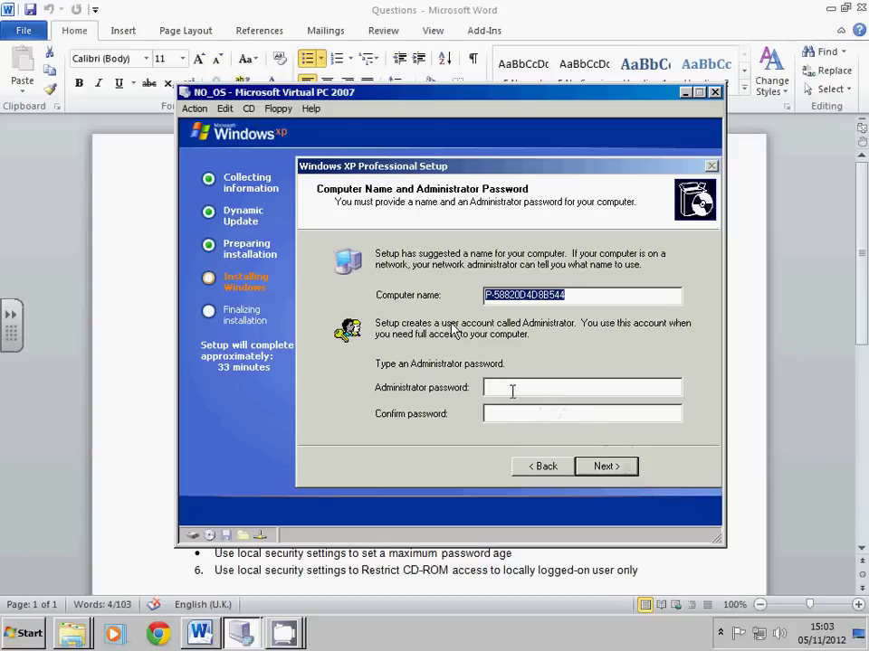
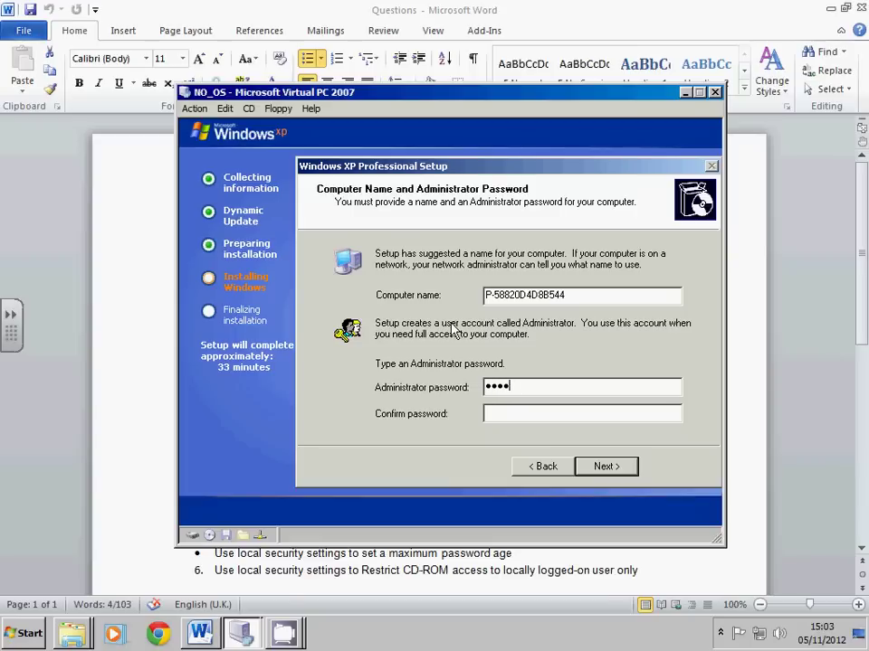
key("Return")
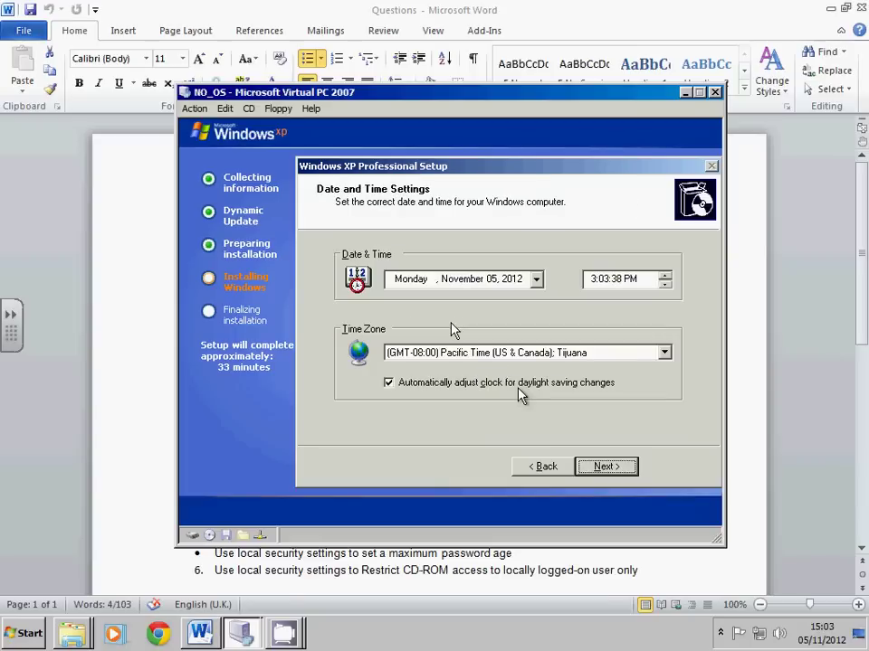
left_click(602, 467)
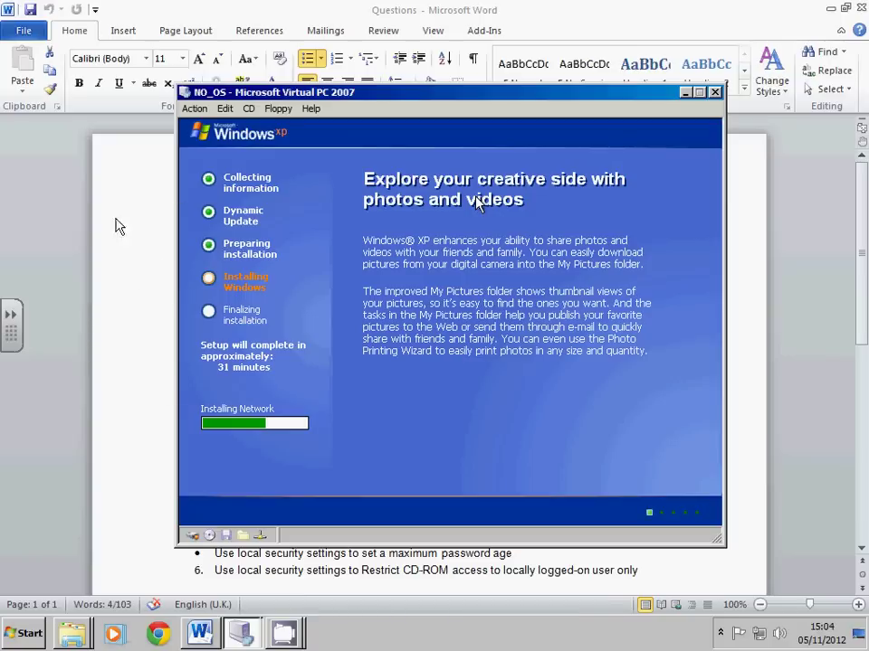
left_click(285, 633)
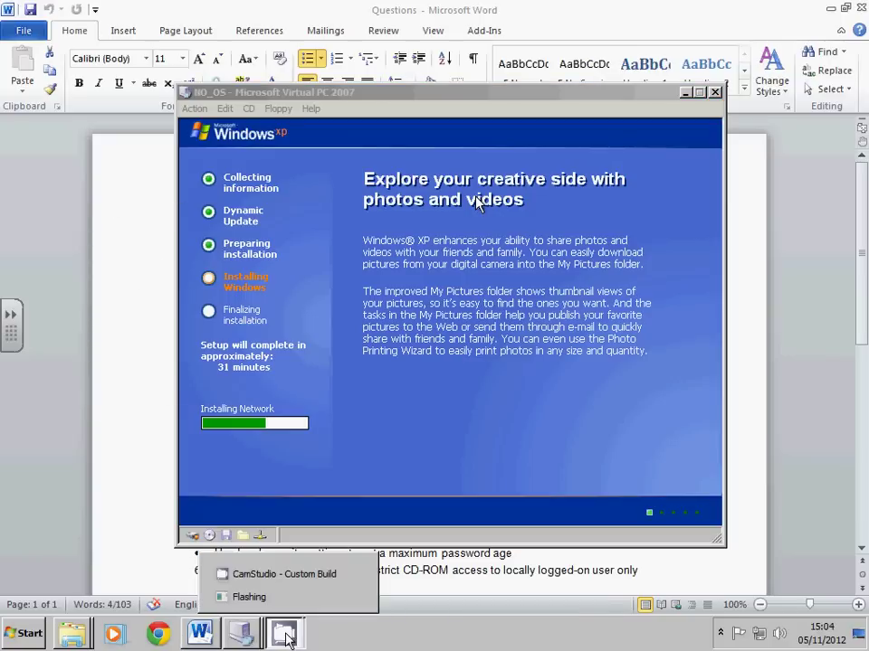
- In the Word Questions document, select the US lines, then the tasks from Mouse movement onward
left_click(120, 487)
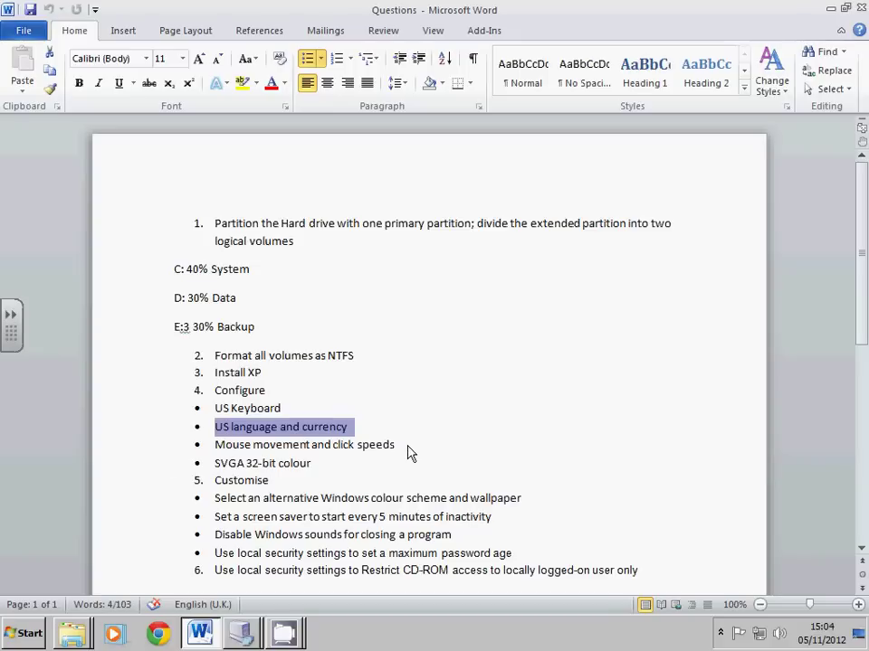
left_click(365, 433)
left_click_drag(362, 436, 217, 412)
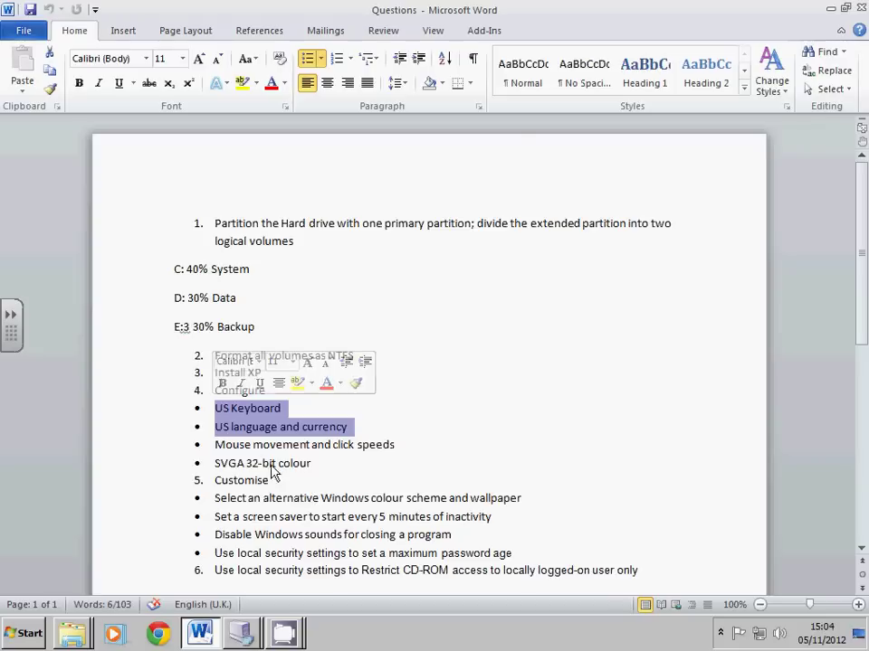
left_click(290, 481)
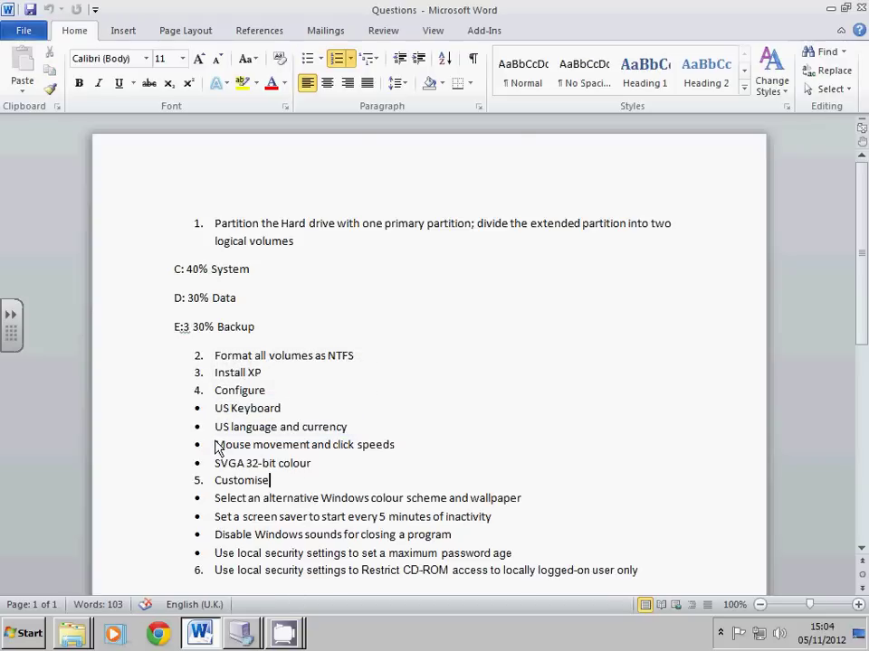
left_click_drag(215, 446, 615, 572)
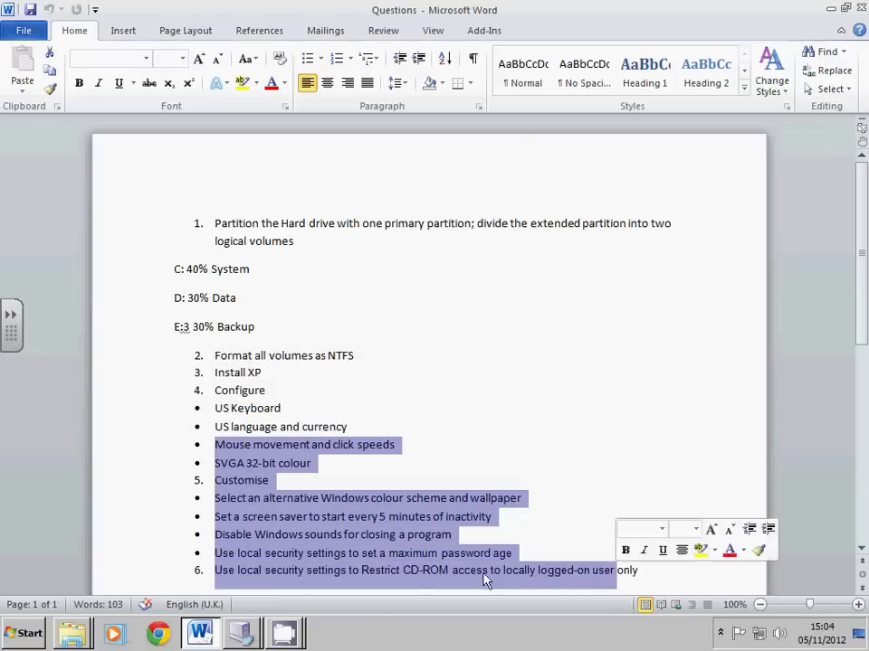
- Pause the CamStudio screen recording from the grouped taskbar windows
left_click(286, 635)
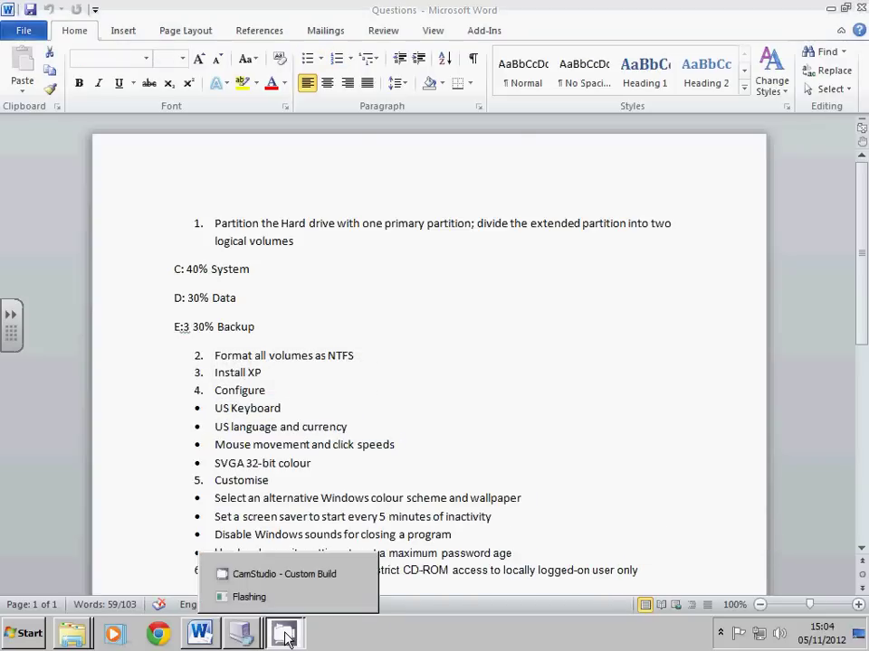
left_click(243, 596)
left_click(211, 221)
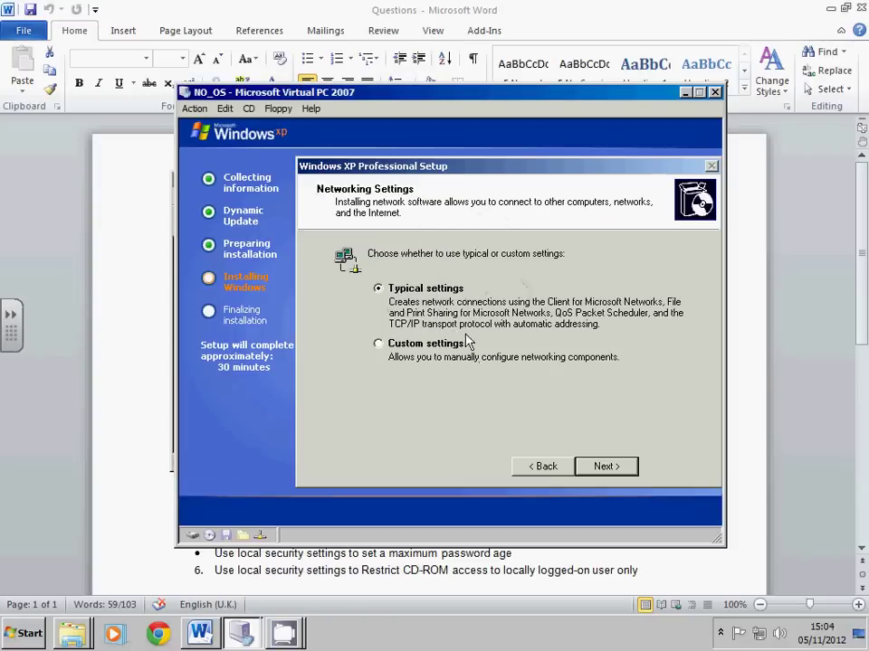
- Accept Typical network settings and keep the computer in WORKGROUP so Setup copies files
left_click(605, 469)
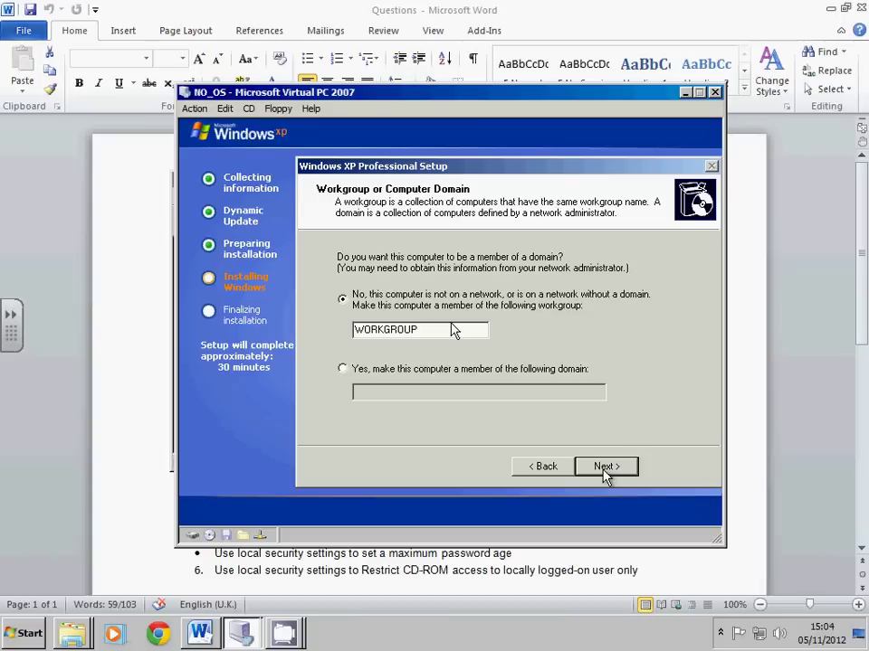
left_click(603, 469)
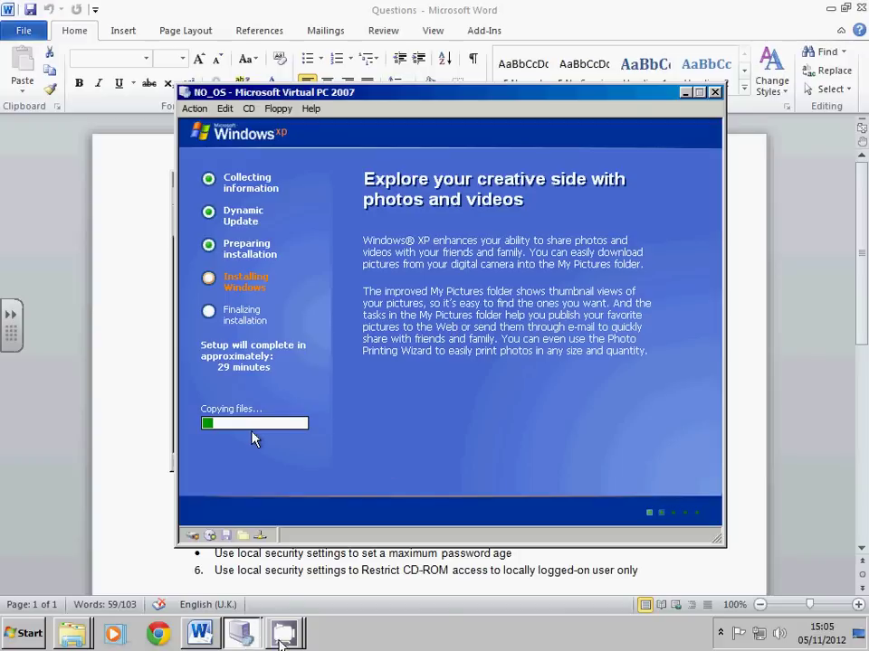
left_click(282, 629)
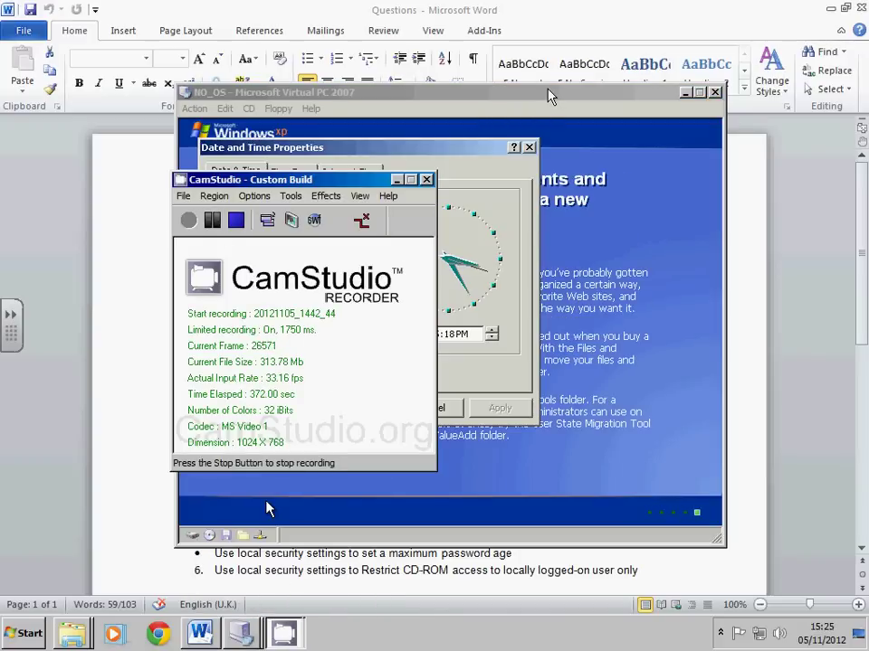
- Confirm the Date and Time Properties, then bring the CamStudio recorder forward
left_click(551, 96)
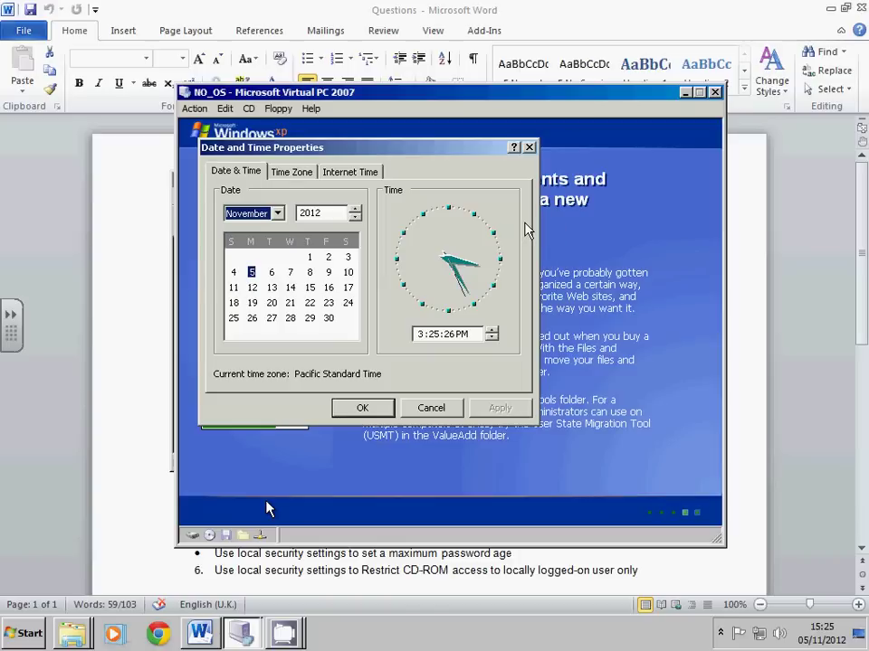
left_click(372, 408)
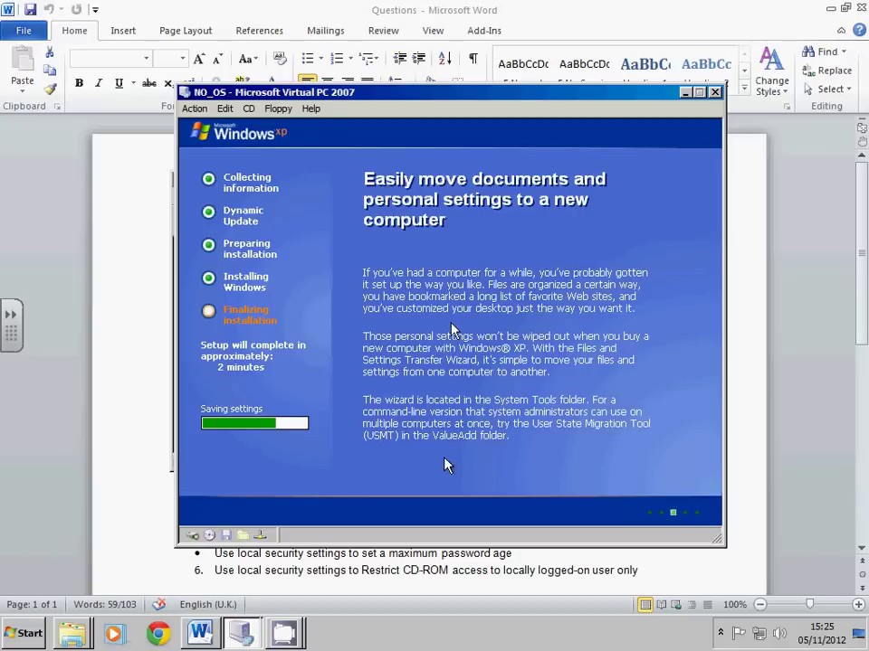
left_click(283, 636)
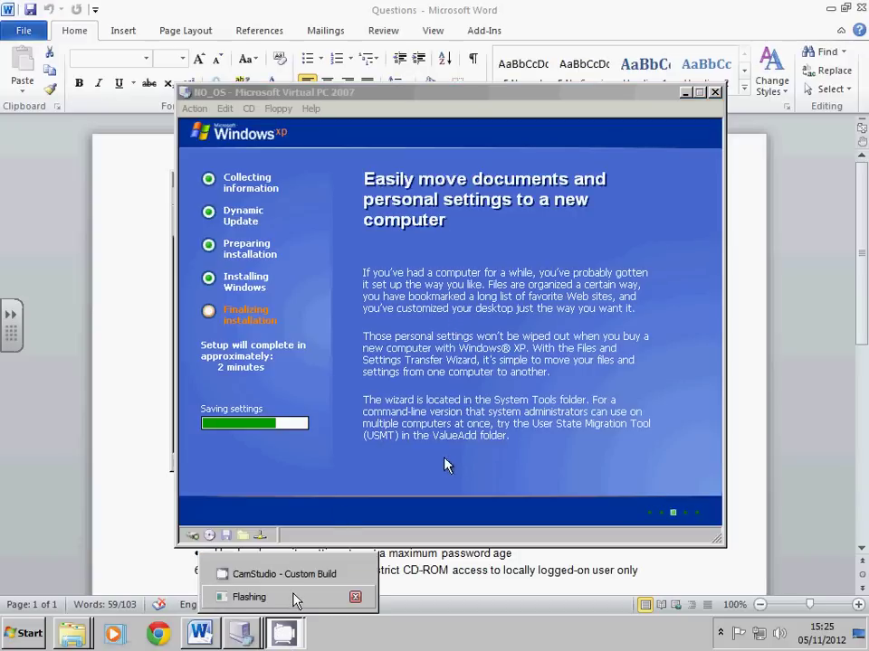
left_click(304, 582)
- Move CamStudio aside and toggle its recording pause while the VM reboots to the Welcome screen
left_click_drag(271, 178, 146, 145)
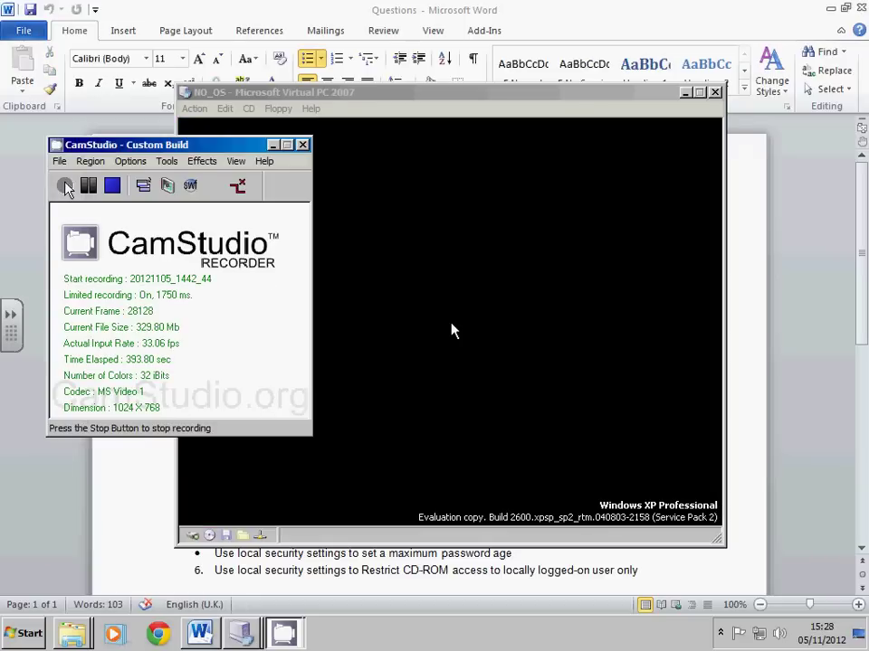
left_click(362, 97)
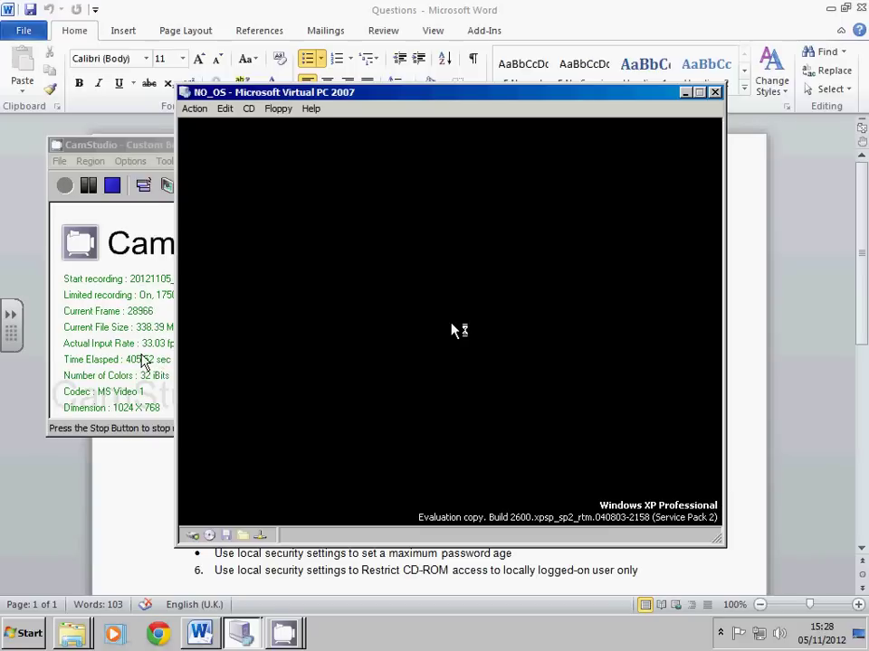
left_click(108, 151)
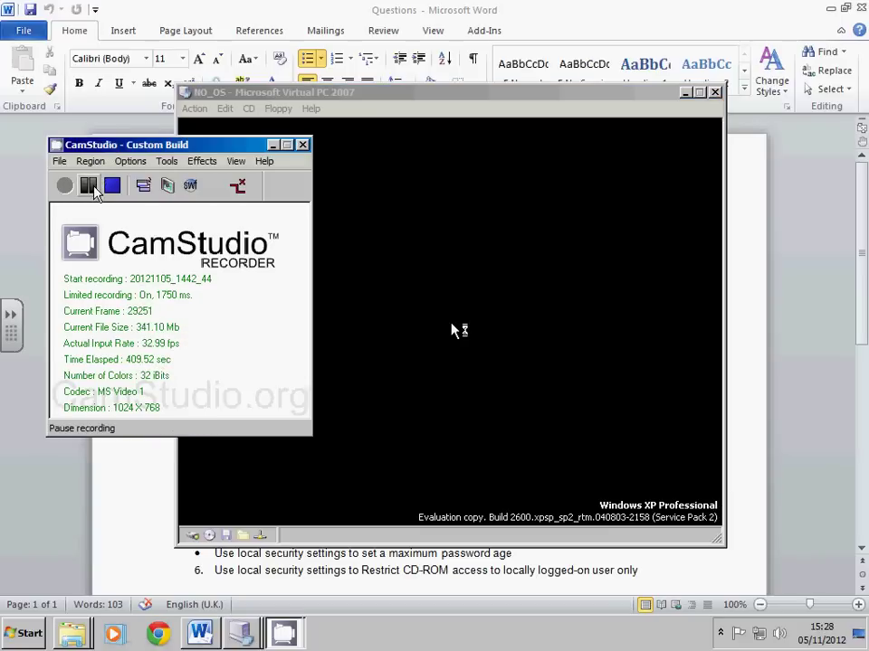
left_click(88, 185)
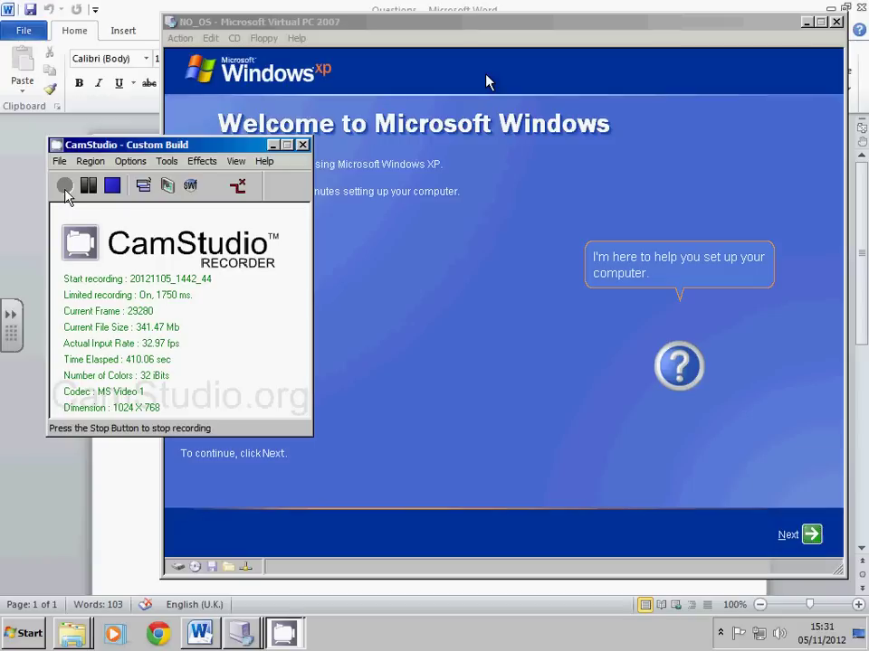
left_click(220, 20)
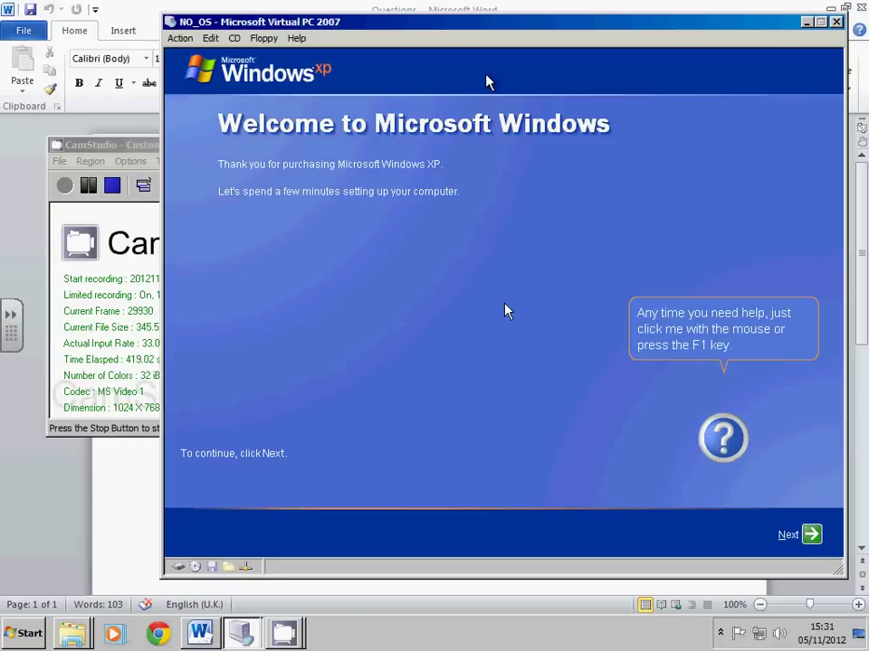
- Start the welcome setup, skip automatic updates for now, and declare an always-on connection
left_click(808, 535)
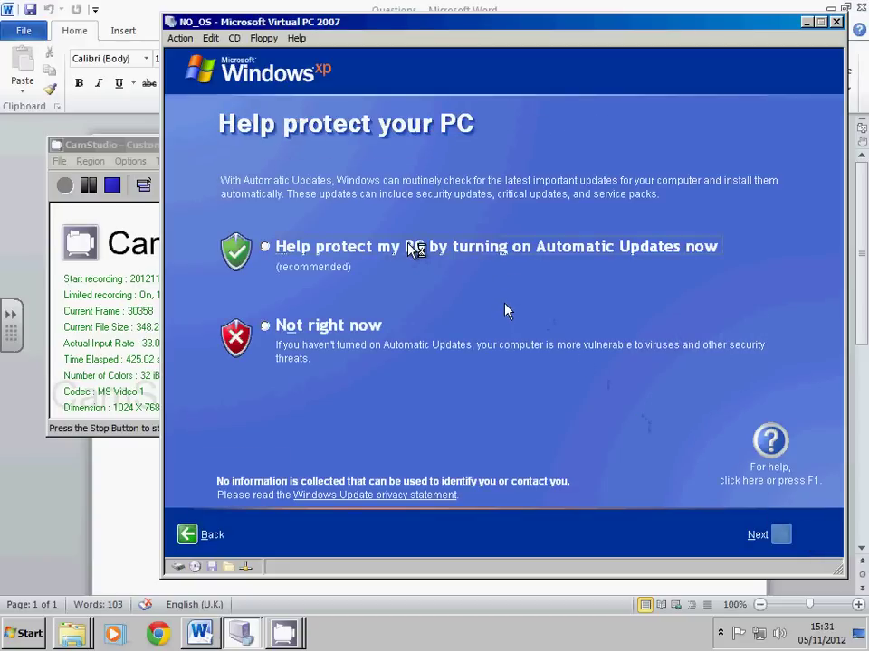
left_click(265, 325)
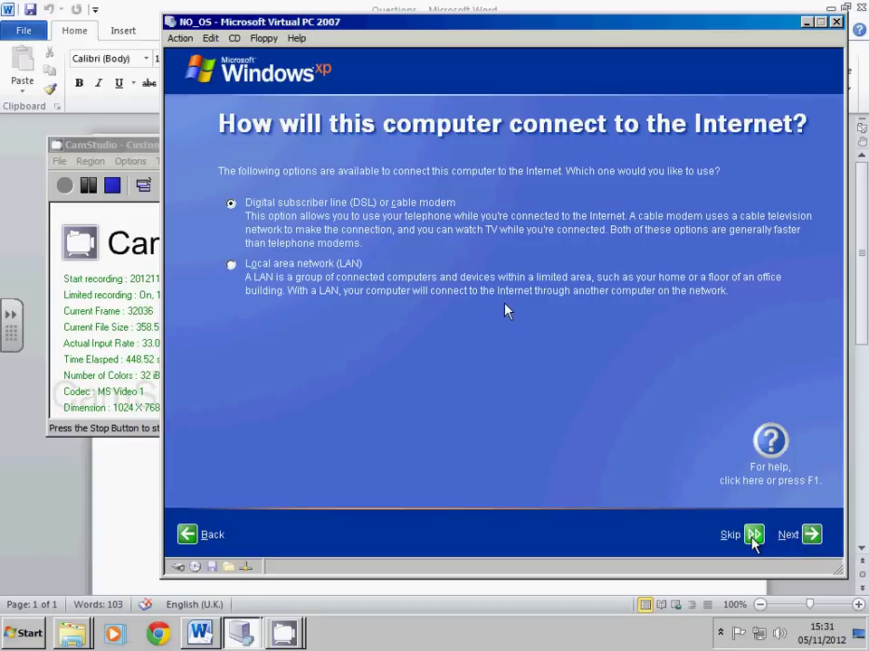
left_click(812, 536)
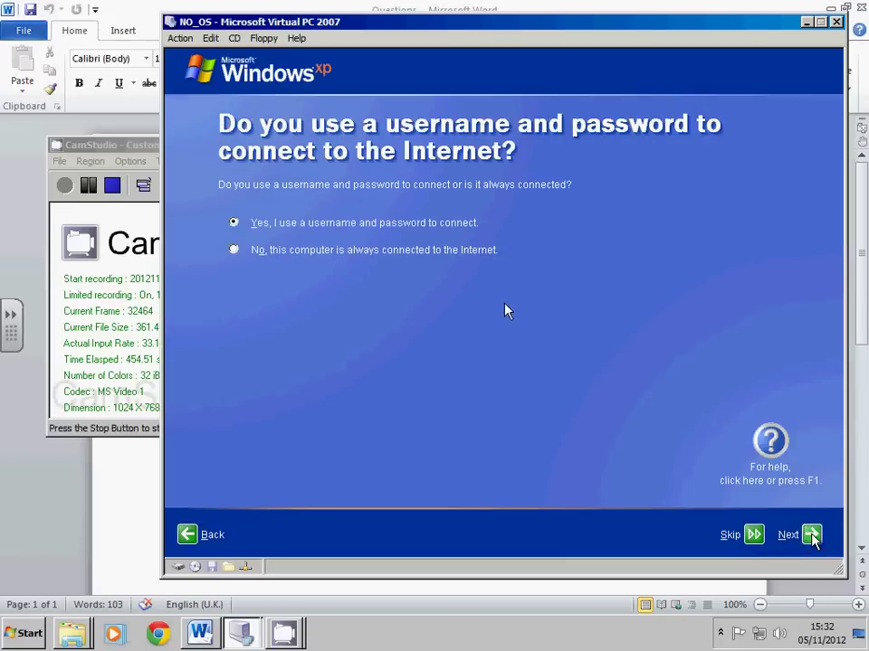
left_click(235, 250)
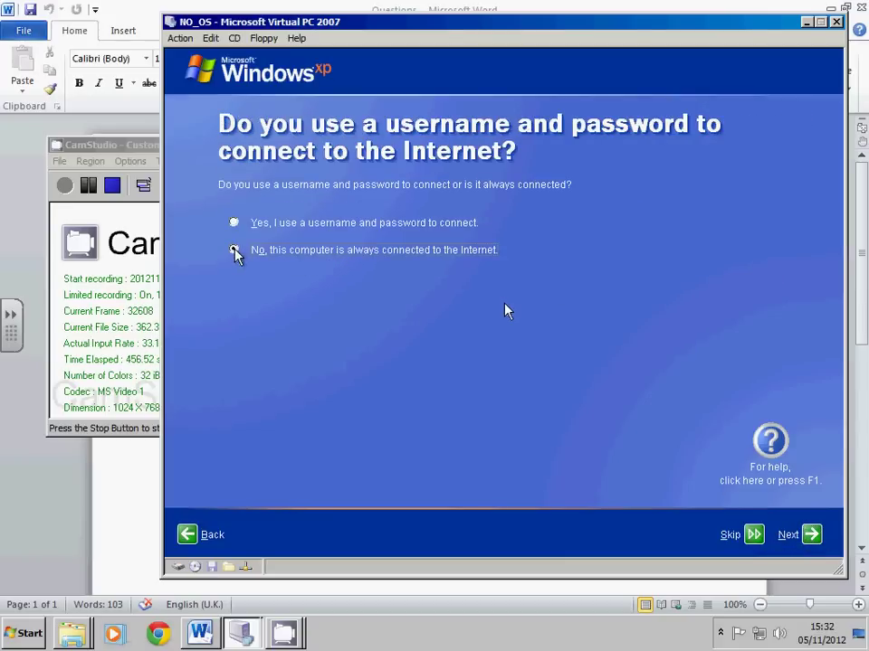
left_click(772, 535)
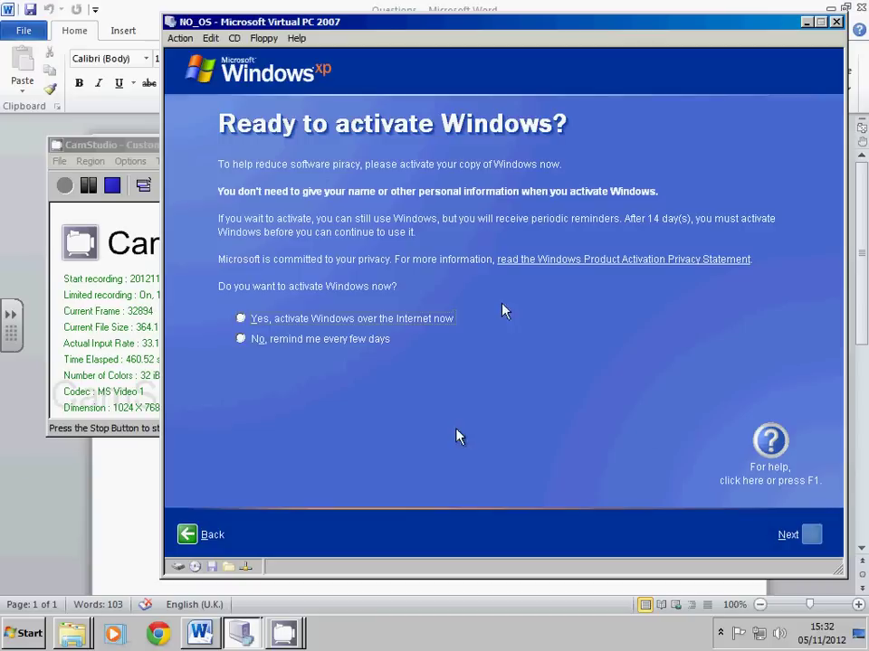
- Postpone Windows activation, enter a user name for the account, and finish setup
left_click(246, 344)
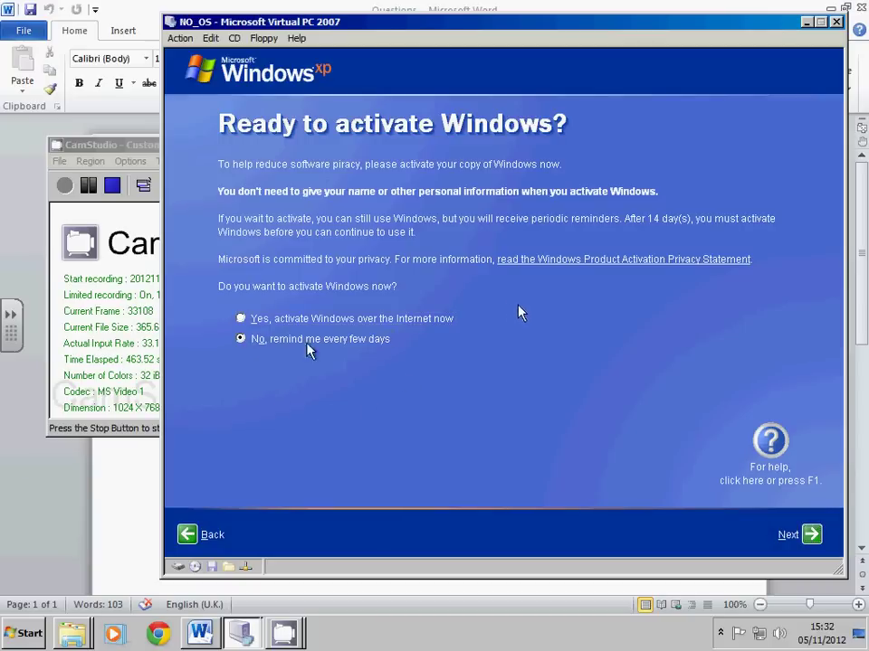
left_click(809, 535)
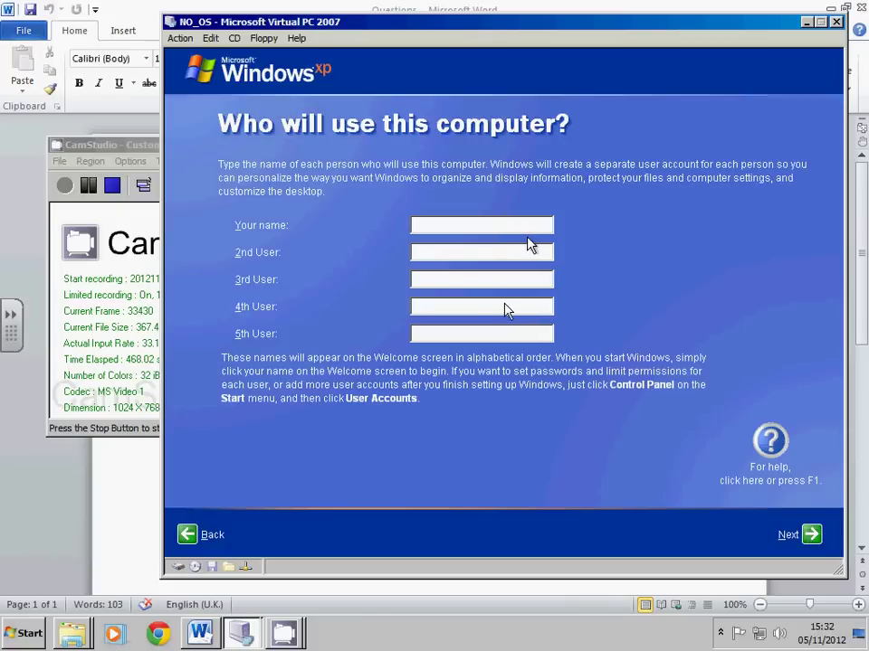
type("Russell")
key("shift+Home")
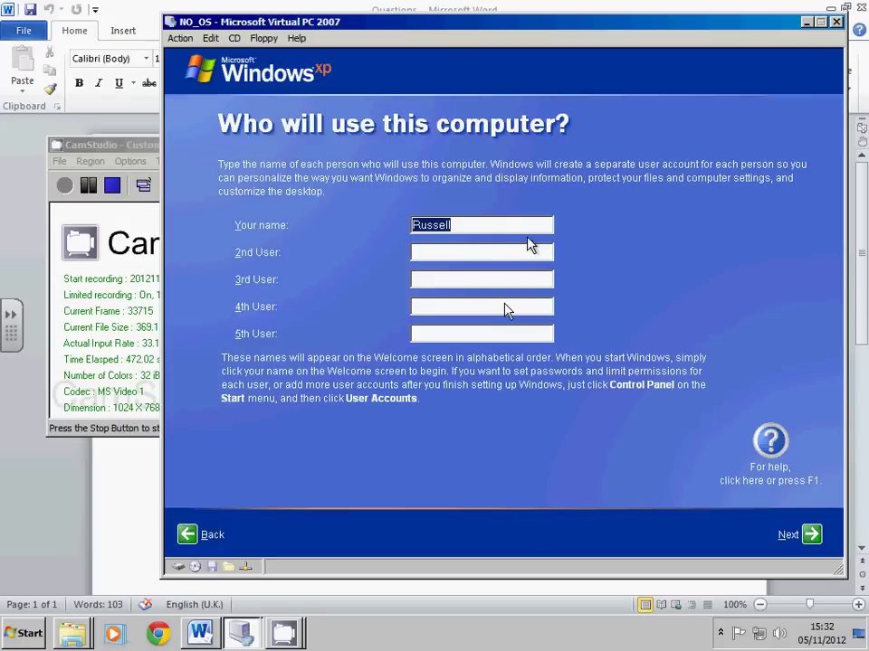
left_click(809, 535)
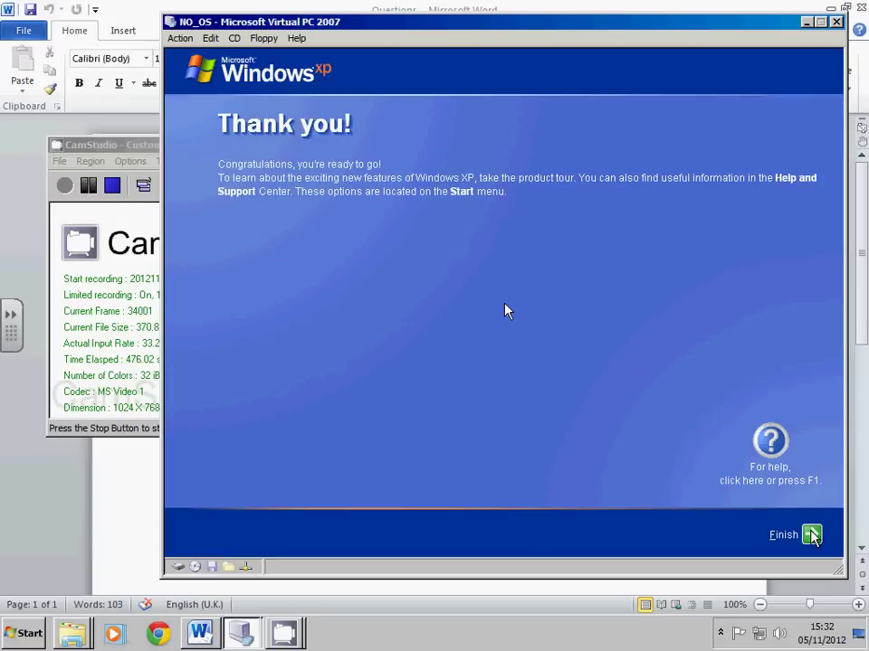
left_click(811, 535)
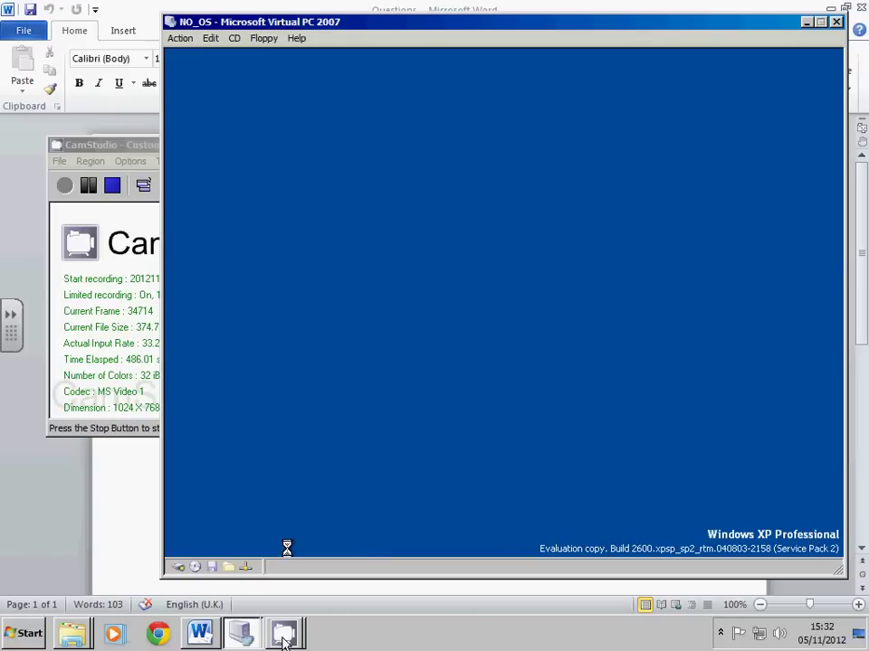
- Let XP boot to its desktop, then switch to the Questions document in Word
mouse_move(285, 633)
left_click(287, 575)
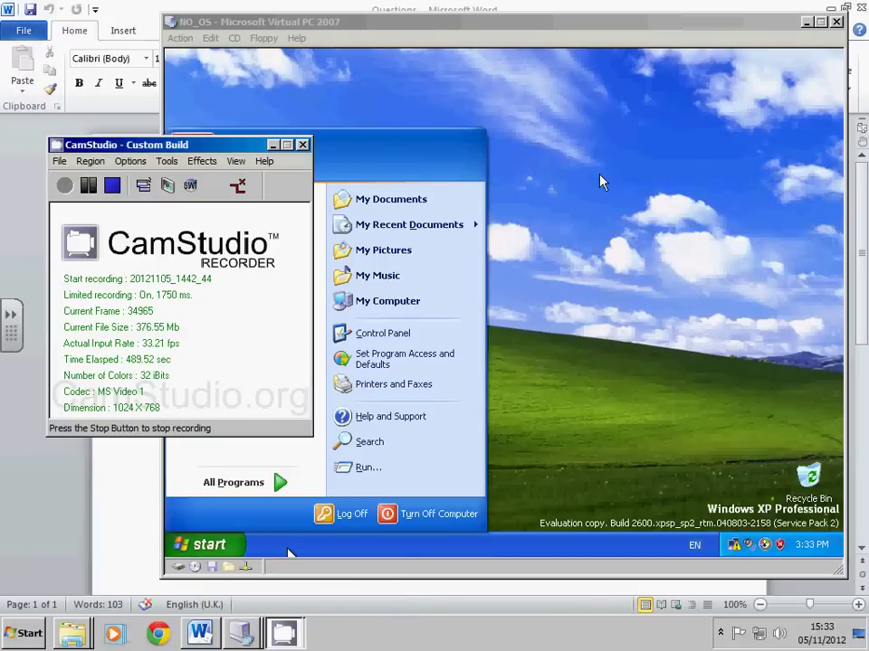
left_click(506, 311)
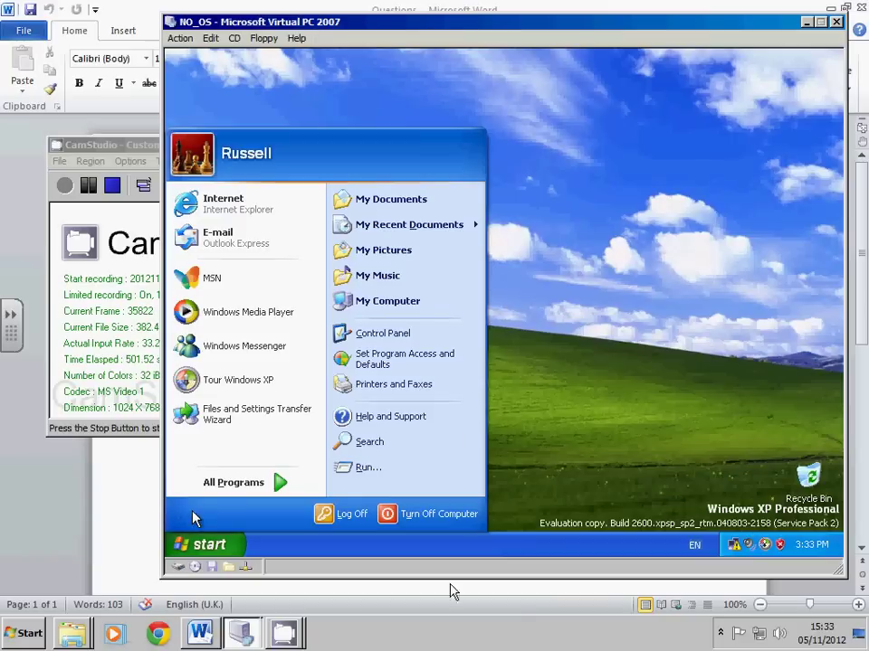
left_click(214, 641)
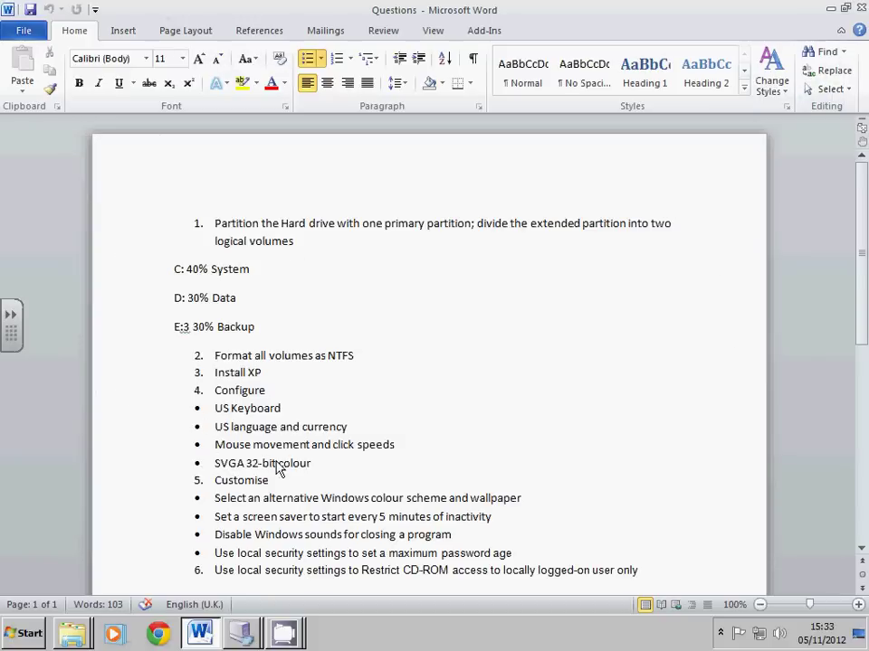
- Highlight the 'Mouse movement' and 'SVGA 32-bit colour' tasks, then return to the XP VM
left_click_drag(217, 447, 388, 448)
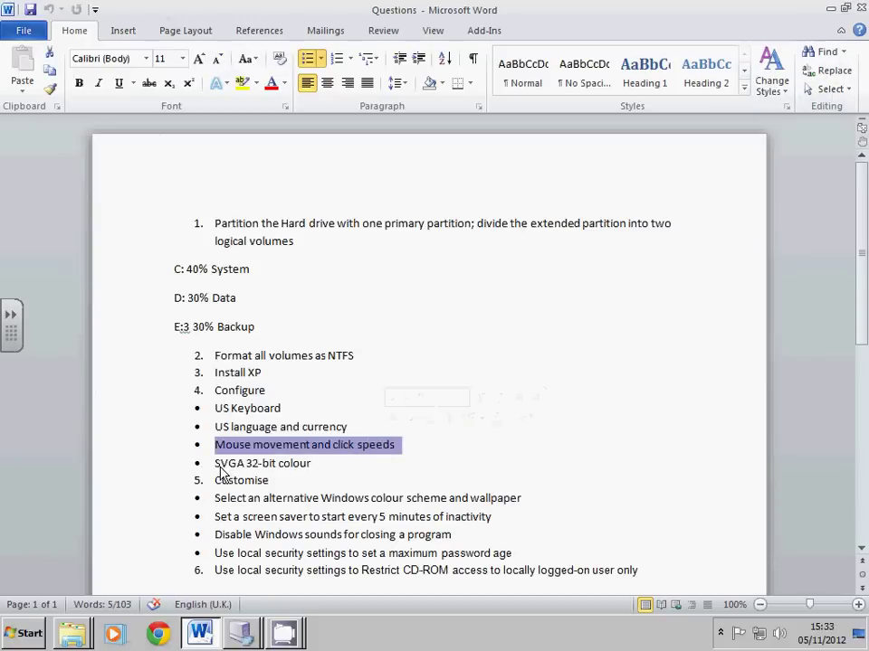
left_click_drag(220, 468, 288, 469)
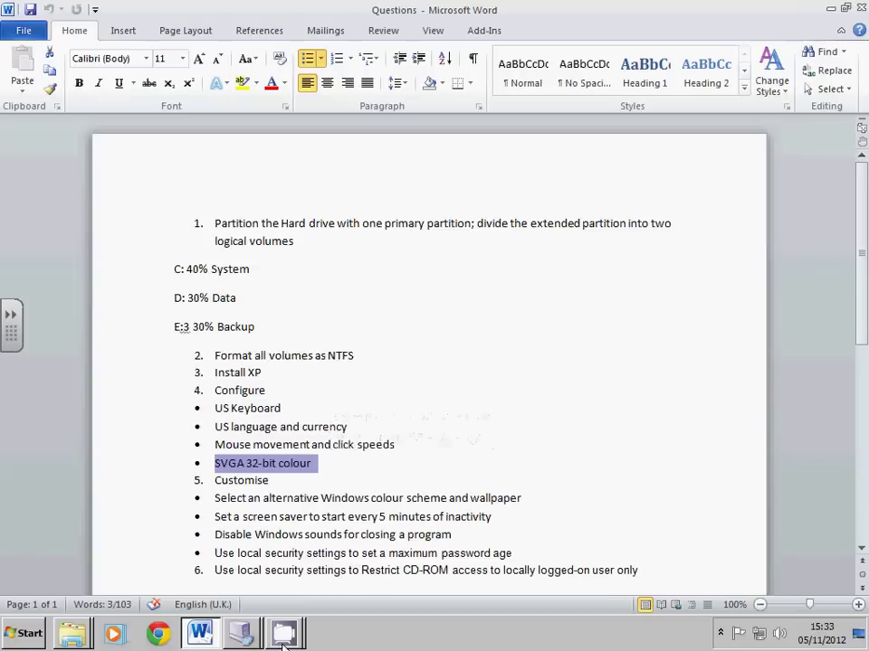
mouse_move(241, 633)
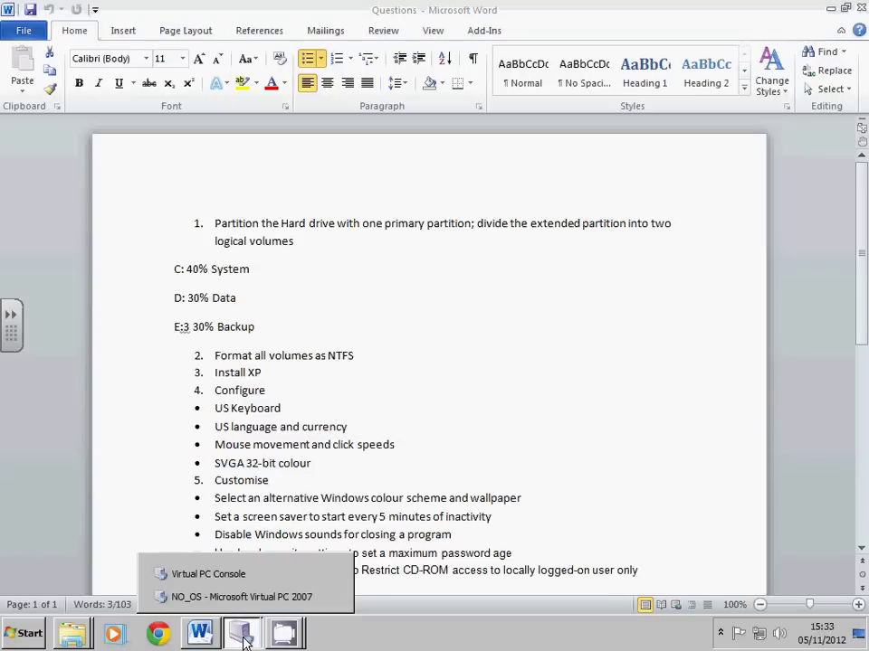
left_click(242, 595)
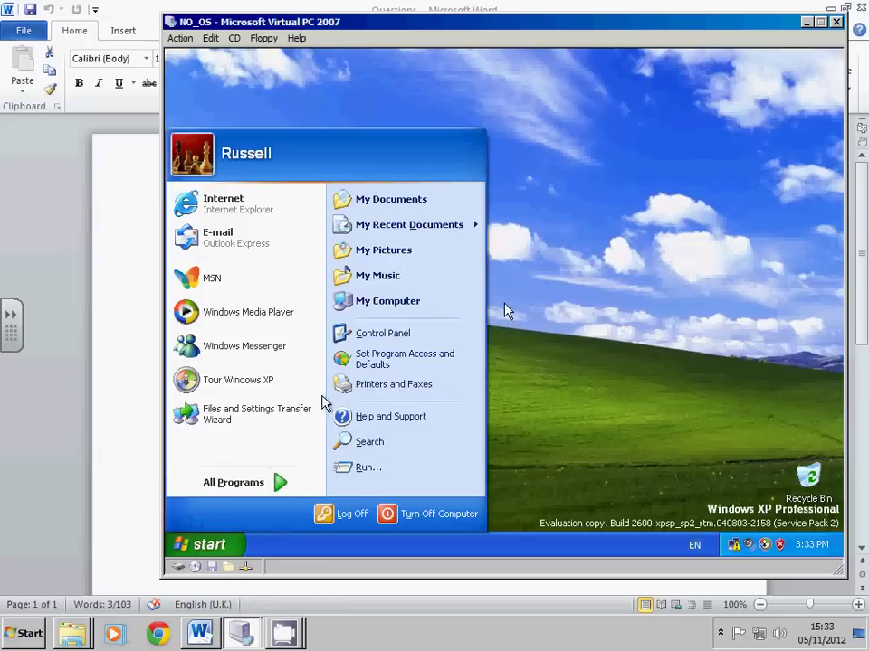
- Open the guest's Control Panel, dismiss the antivirus warning, and switch to Classic View
left_click(362, 333)
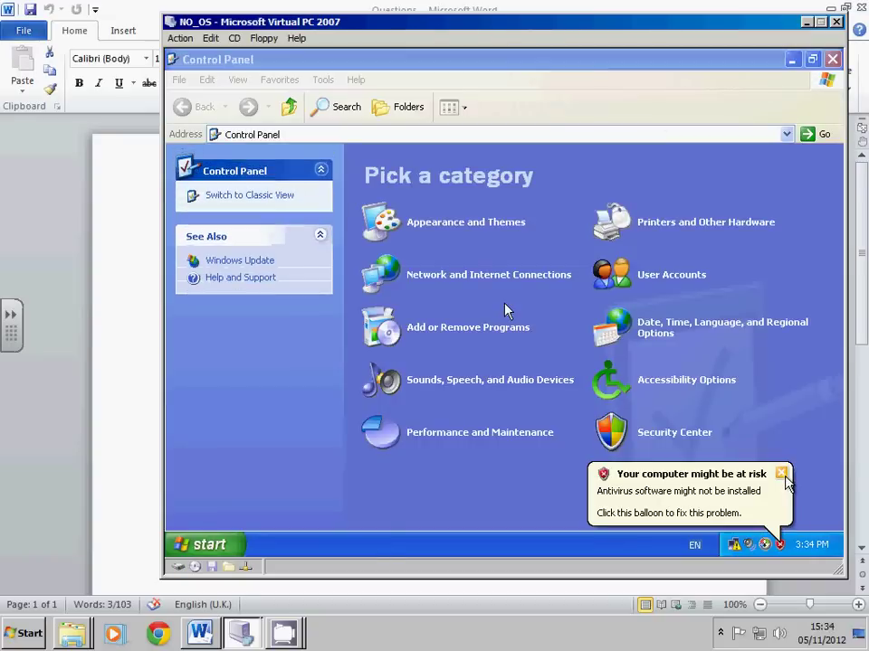
left_click(783, 476)
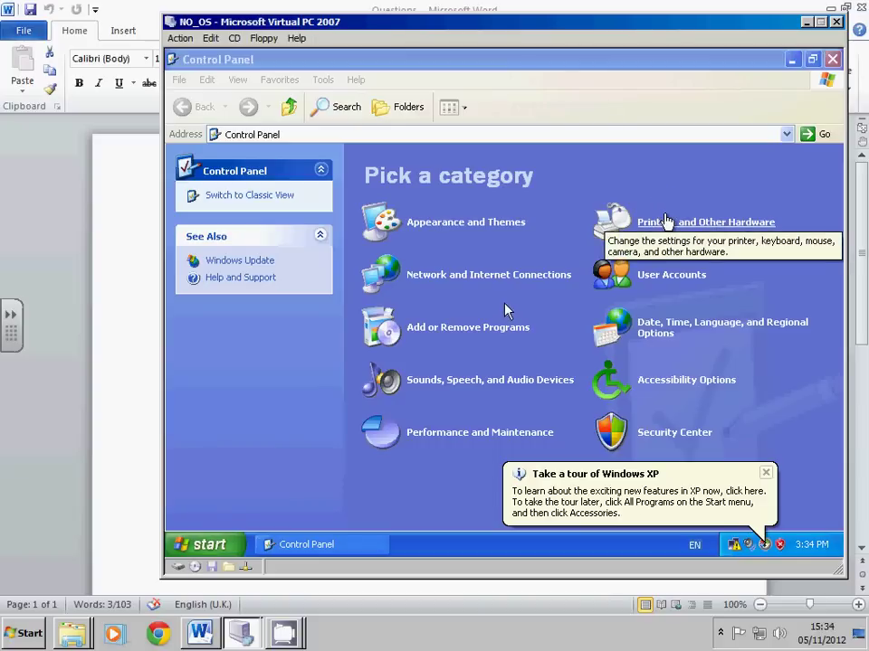
left_click(237, 198)
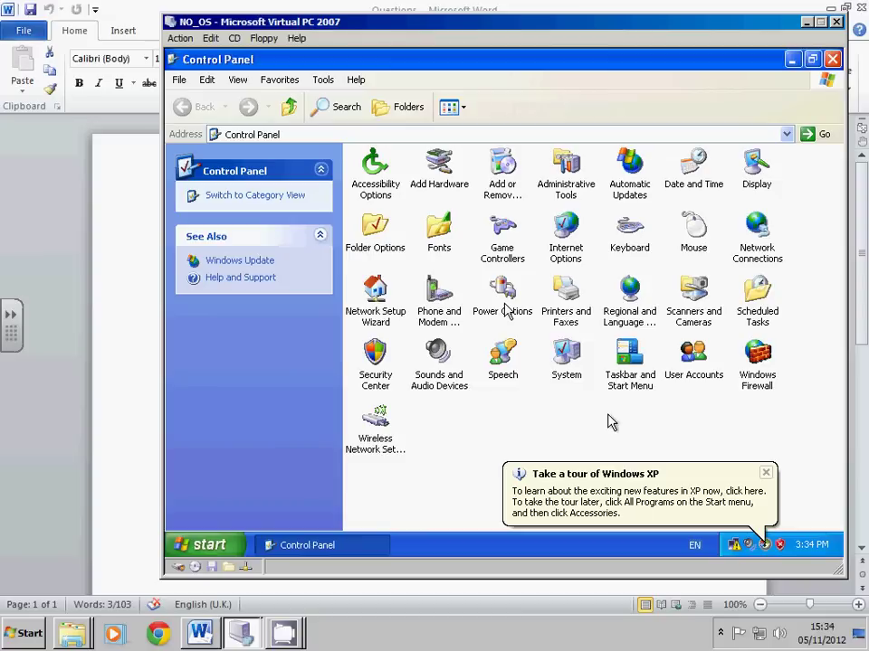
- In Mouse Properties, move double-click speed one notch toward Fast, review the tabs, and save
double_click(693, 231)
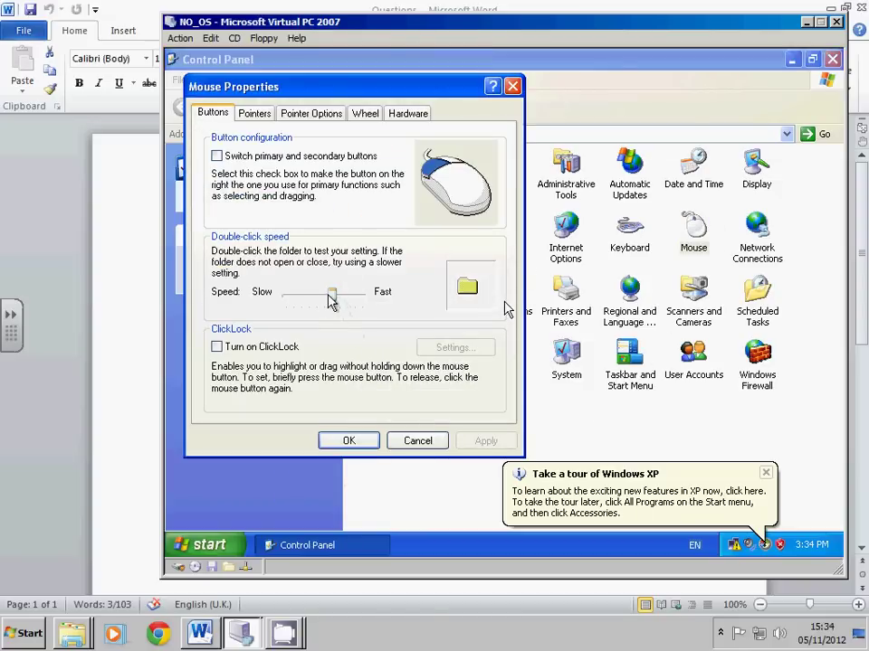
left_click_drag(331, 301, 334, 304)
left_click(254, 113)
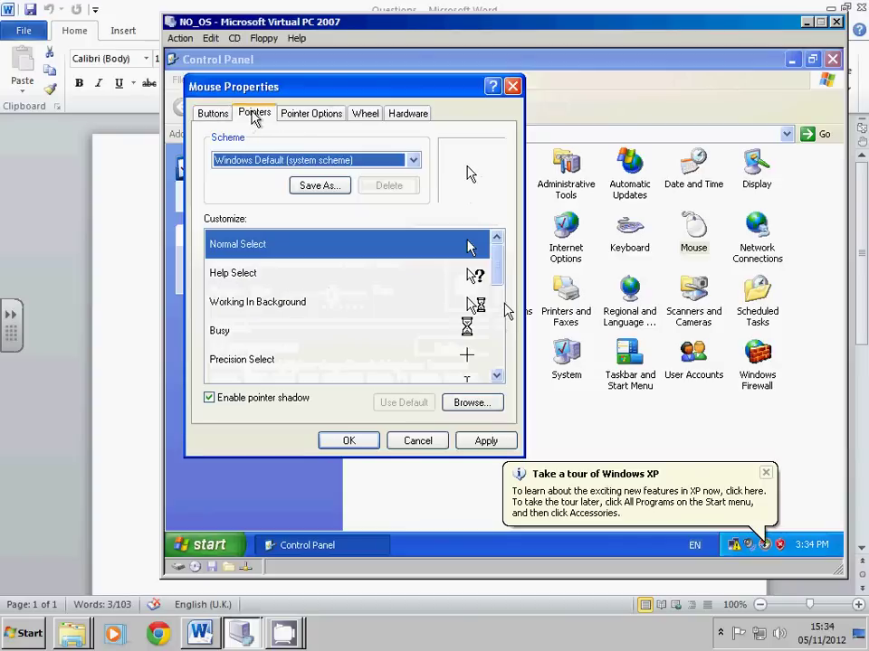
left_click(313, 114)
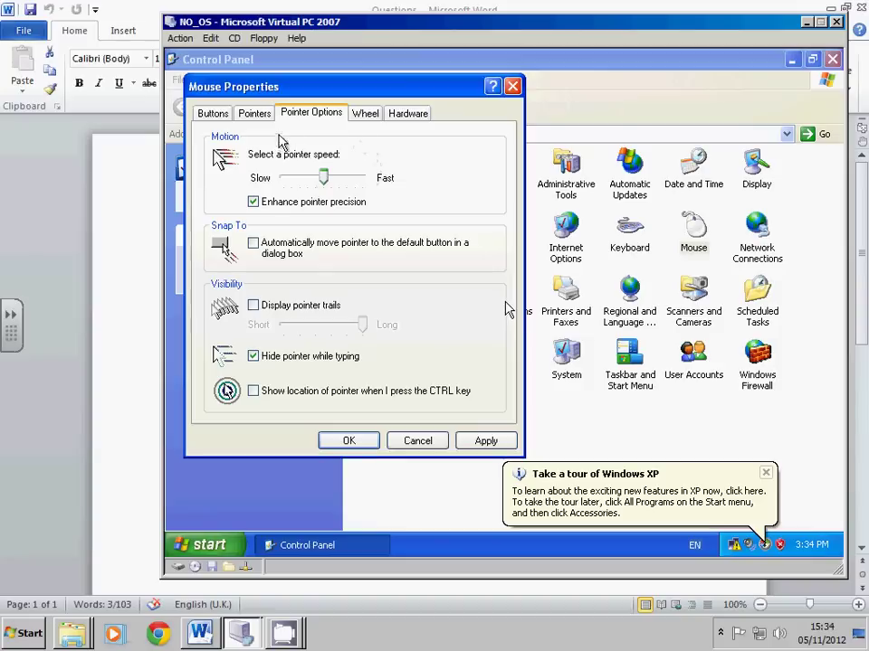
left_click(357, 114)
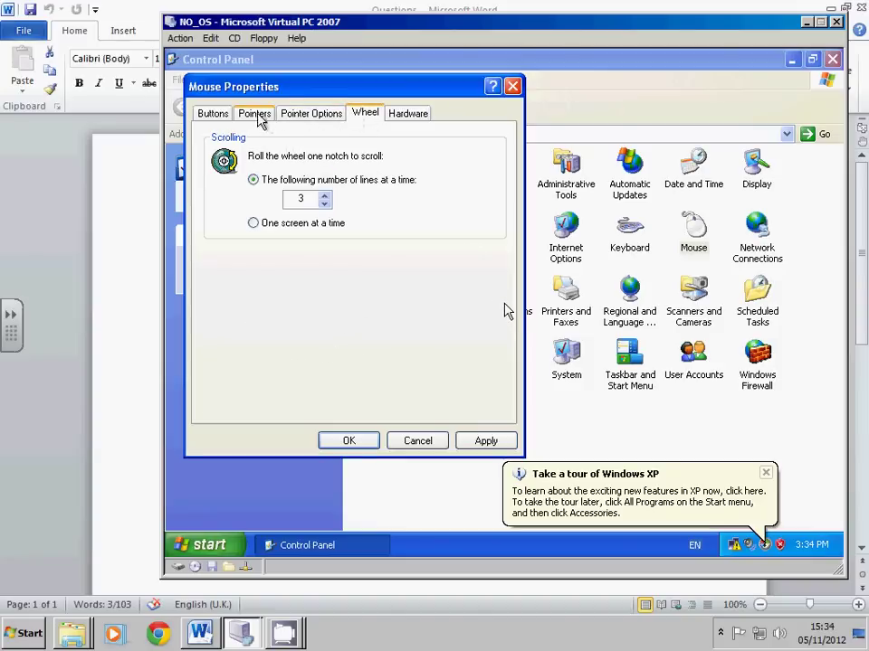
left_click(214, 114)
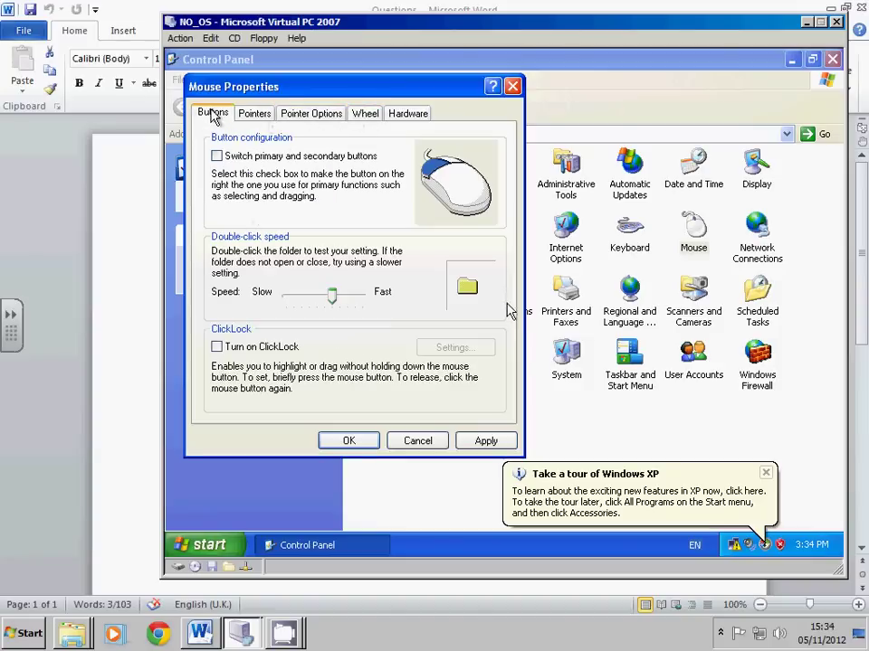
left_click(367, 443)
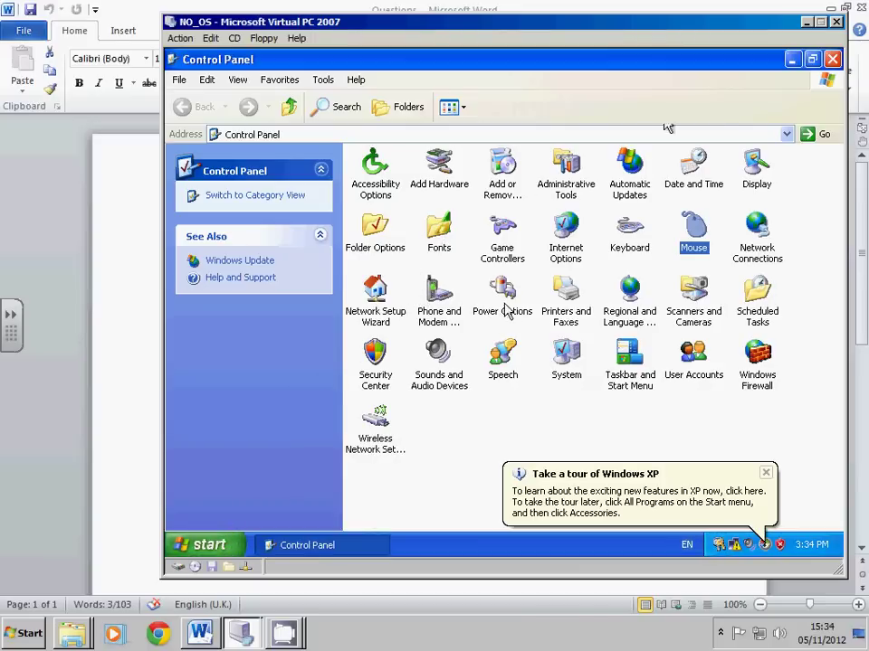
- Switch the guest's display theme to Windows Classic
left_click(755, 172)
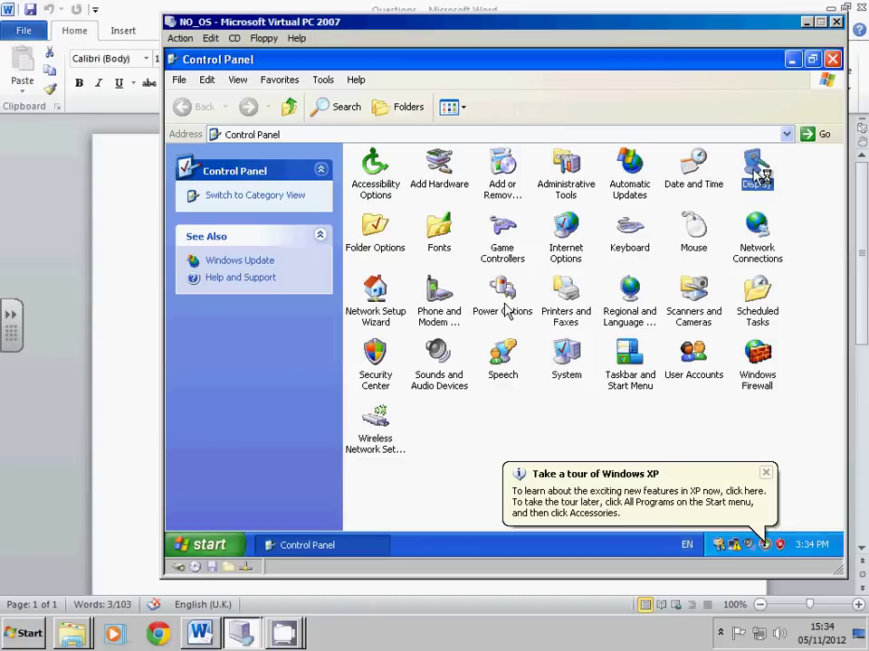
double_click(756, 172)
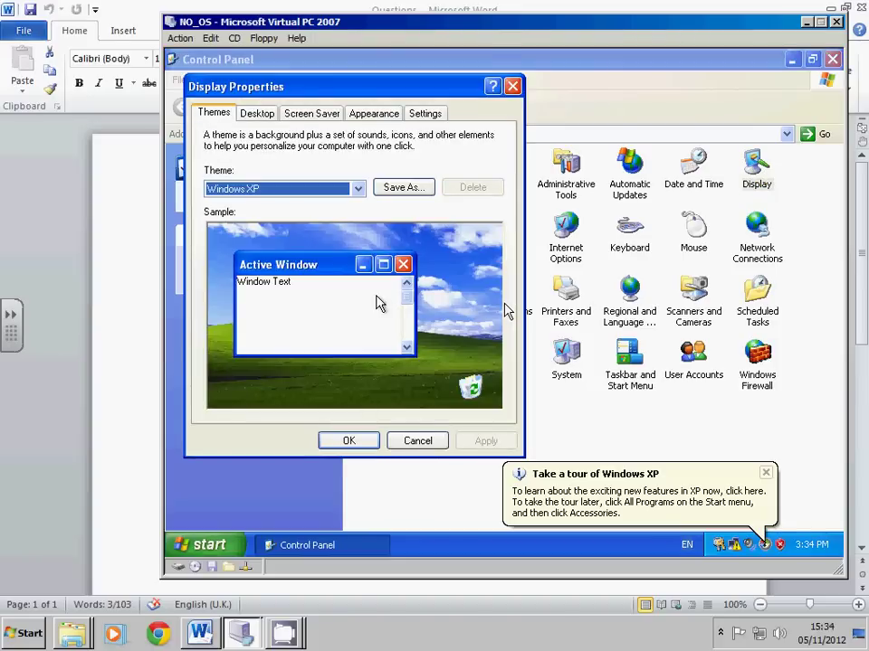
left_click(359, 188)
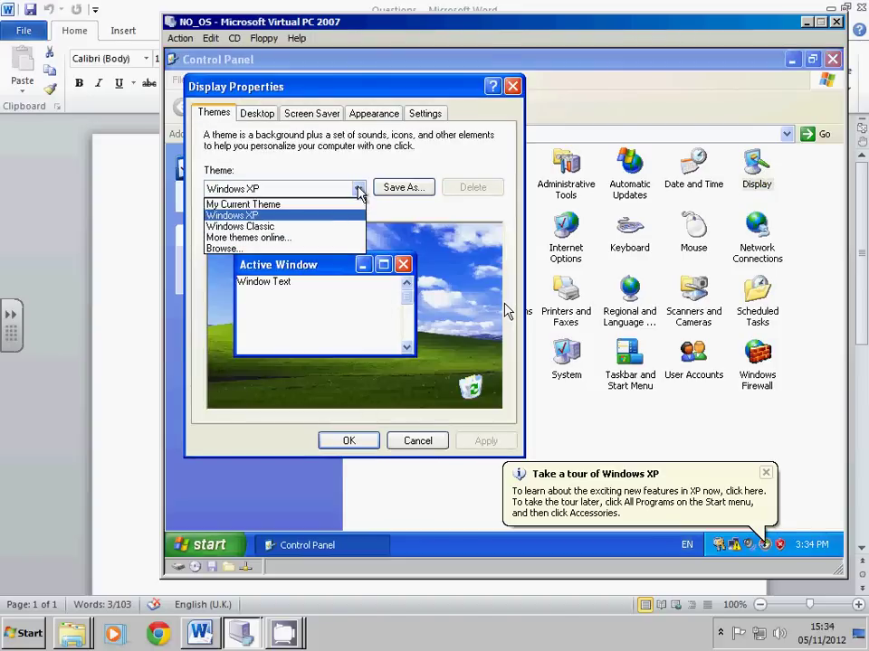
left_click(314, 235)
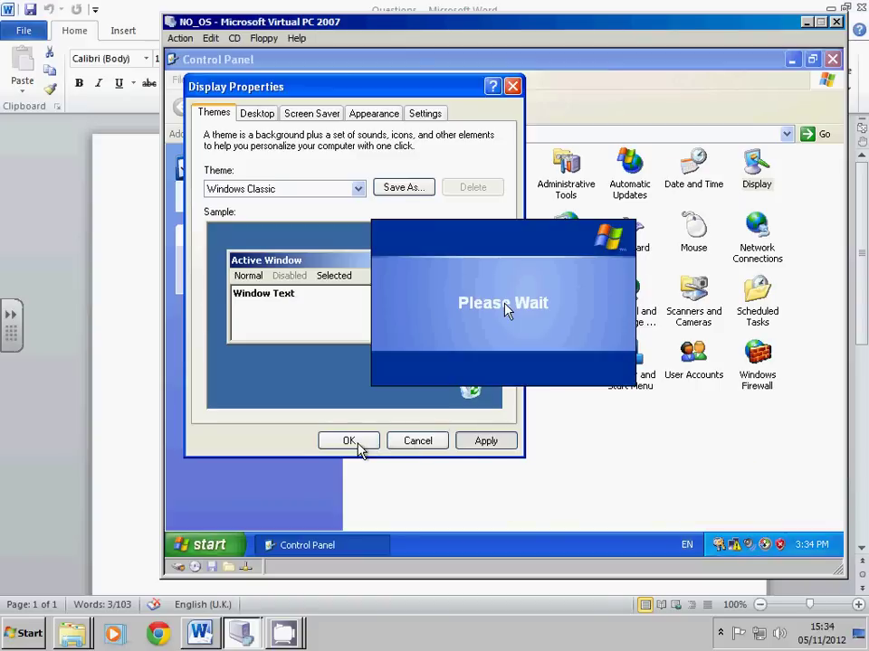
- Set the display colour quality to Highest (32 bit) and apply it
double_click(760, 149)
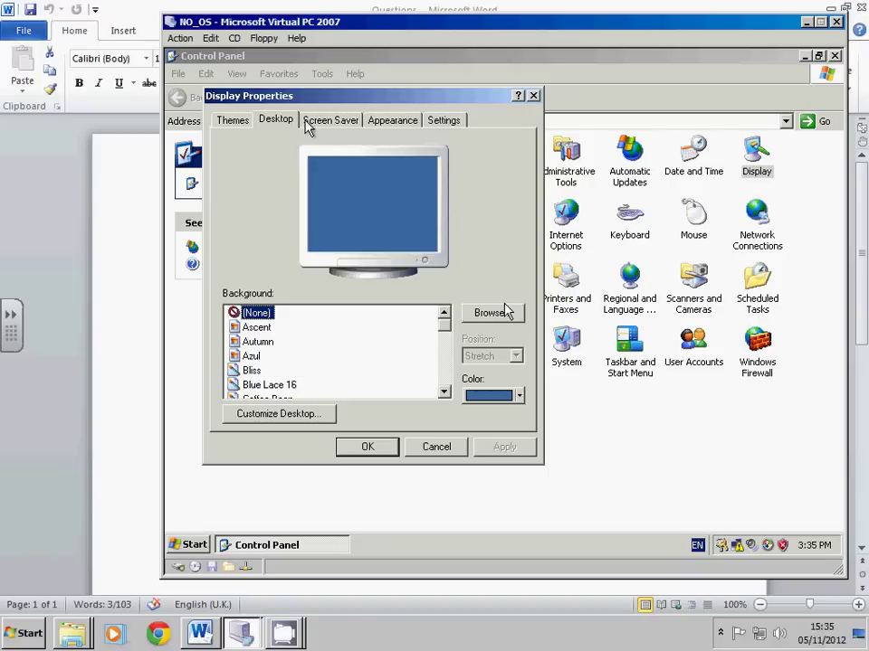
left_click(393, 121)
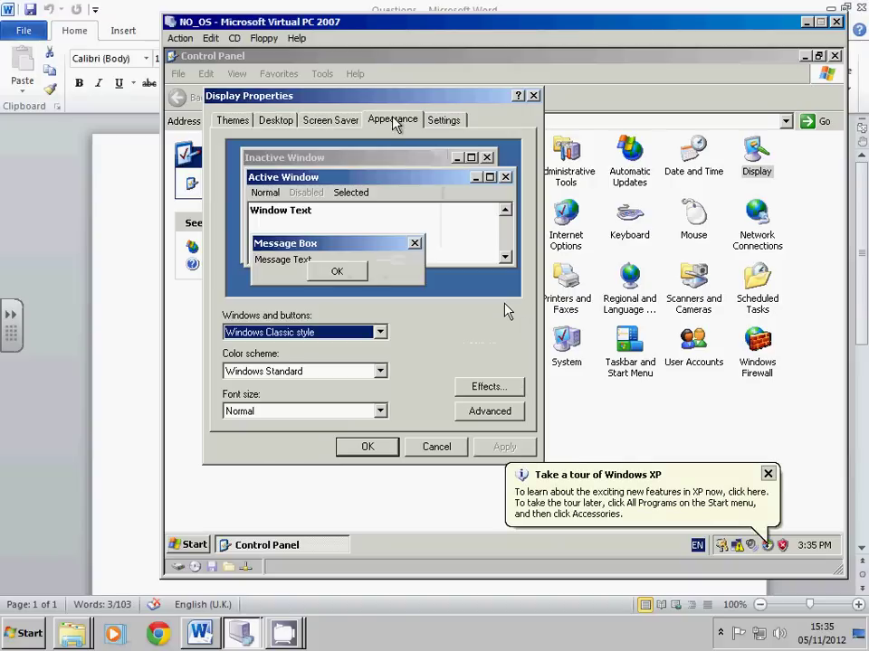
left_click(450, 120)
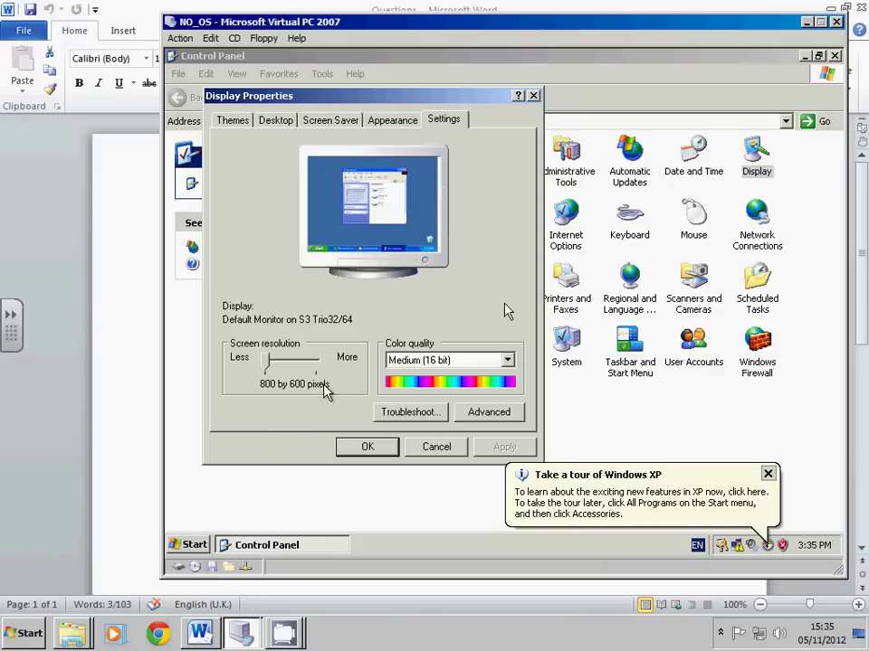
left_click(507, 361)
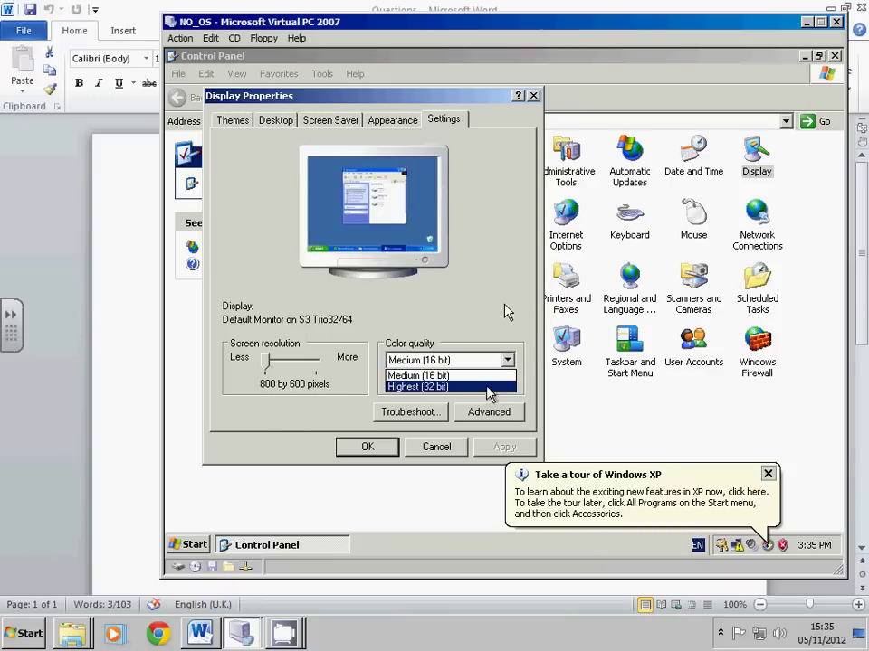
left_click(488, 394)
left_click(500, 446)
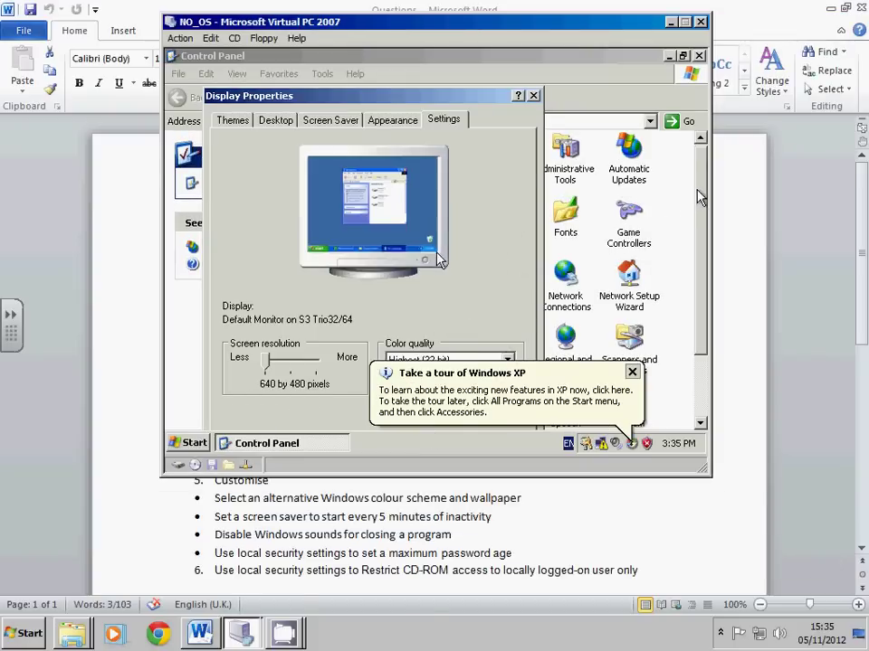
- Close Display Properties, dismiss the XP tour balloon, and mark the mouse and SVGA tasks in Word
key("Return")
left_click_drag(694, 277, 700, 146)
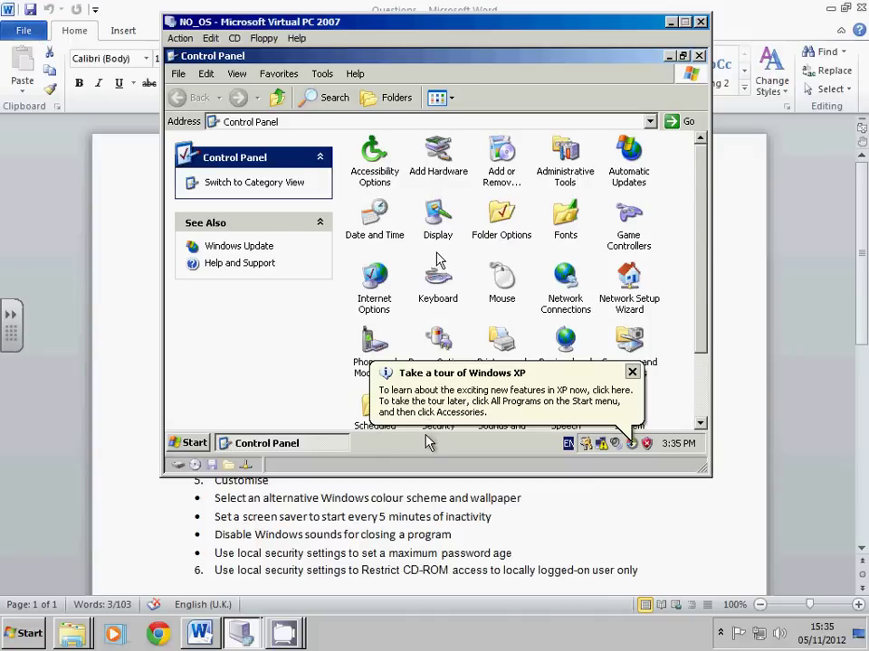
left_click(631, 372)
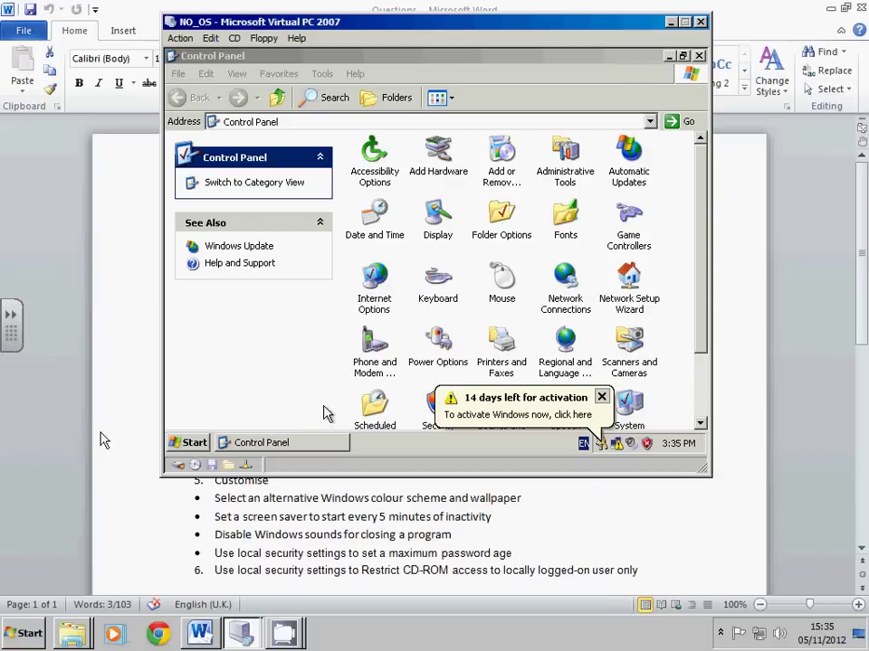
left_click(190, 468)
left_click_drag(215, 445, 356, 472)
- Highlight the colour scheme and screen saver task lines in Word's checklist
left_click_drag(215, 507, 514, 504)
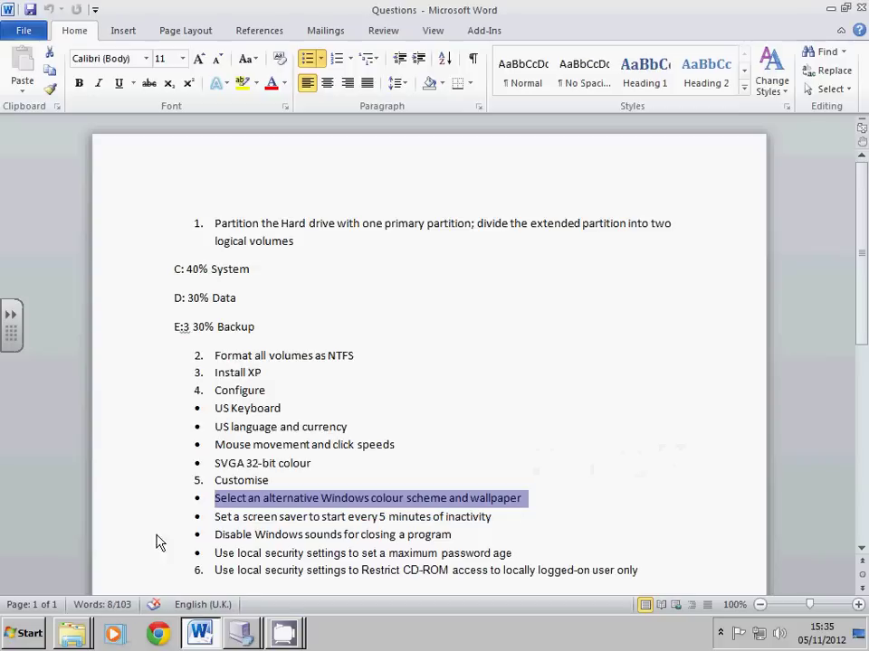
left_click_drag(215, 517, 497, 519)
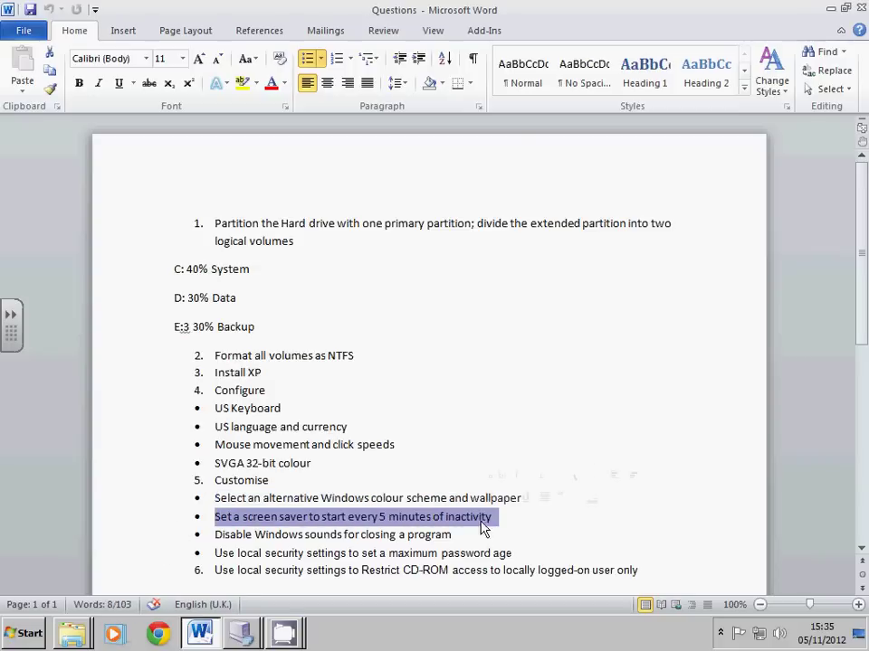
left_click(243, 634)
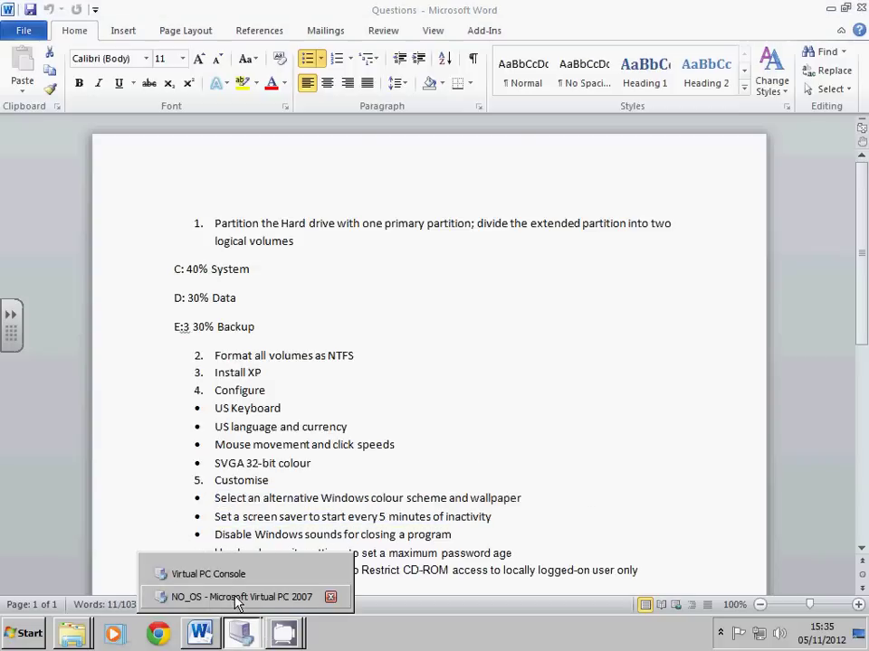
- In the guest's Display settings, set the screen saver Wait to 5 minutes and apply
left_click(240, 598)
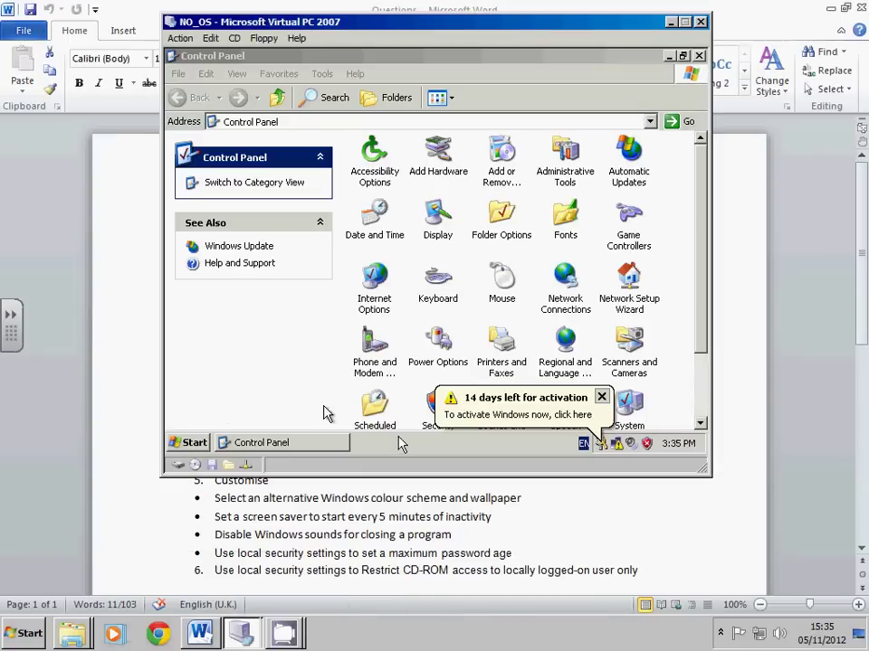
left_click(326, 414)
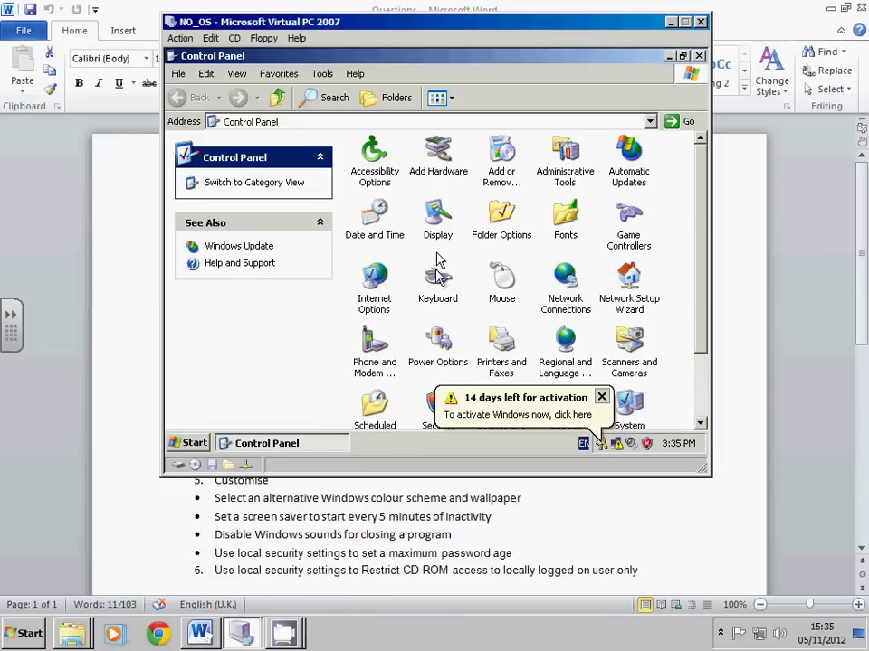
double_click(437, 240)
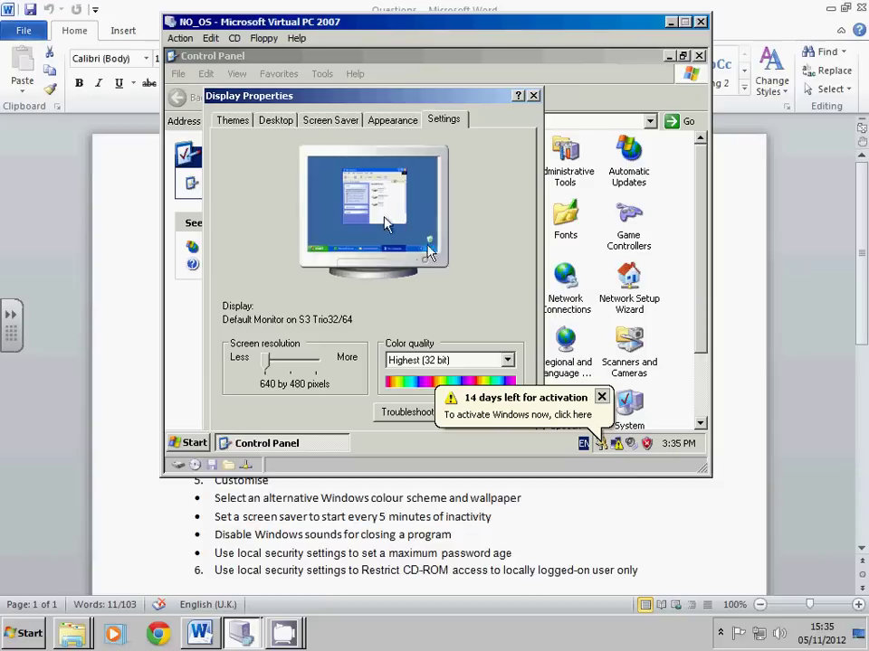
left_click(331, 118)
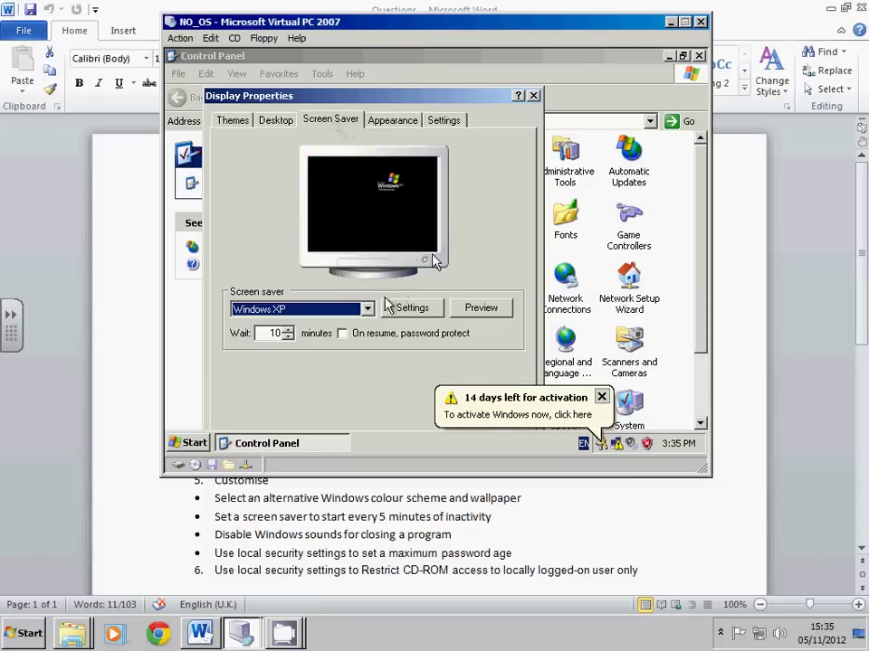
left_click(288, 336)
left_click(288, 336)
left_click(287, 337)
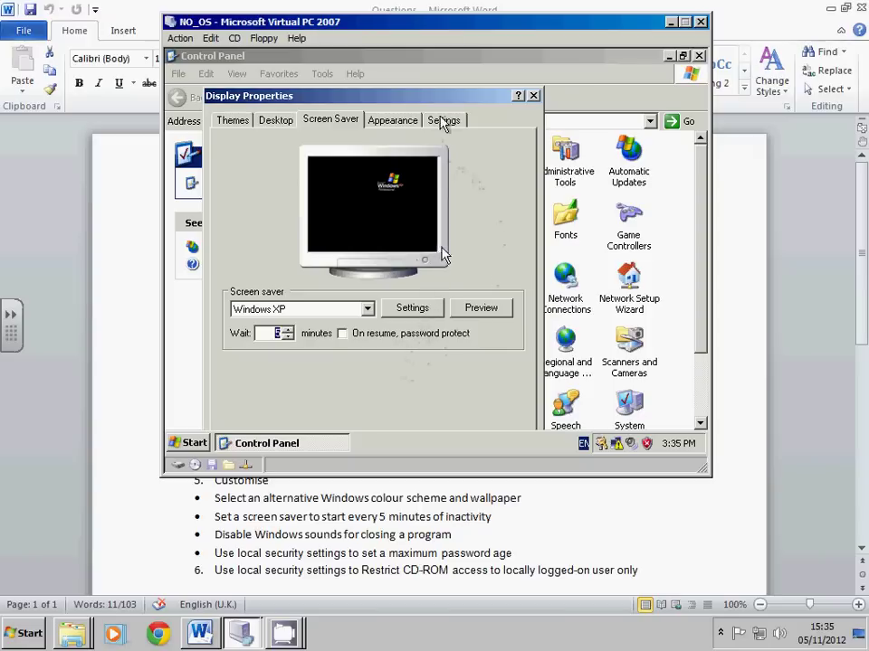
left_click_drag(462, 95, 464, 69)
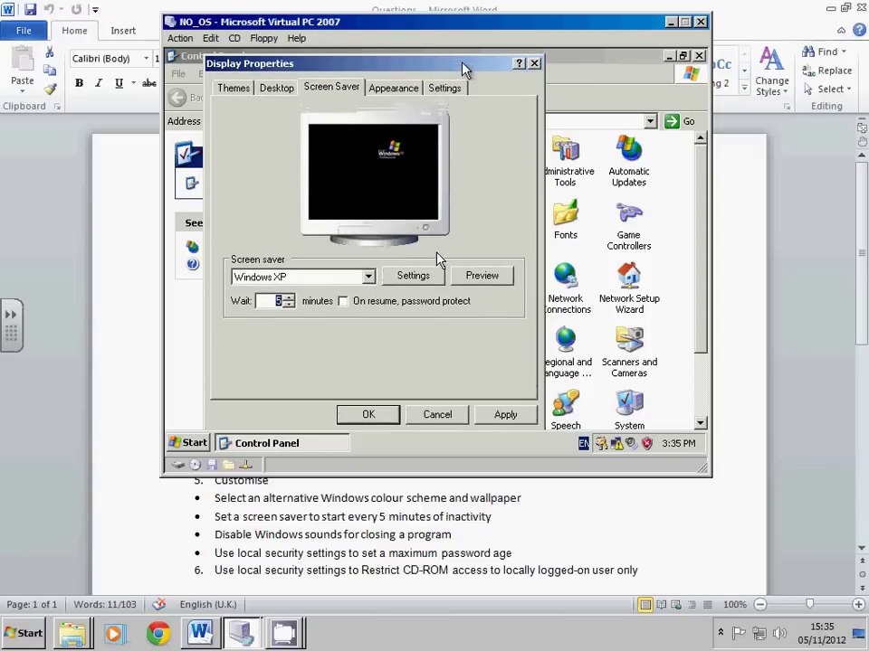
left_click(505, 414)
left_click(378, 417)
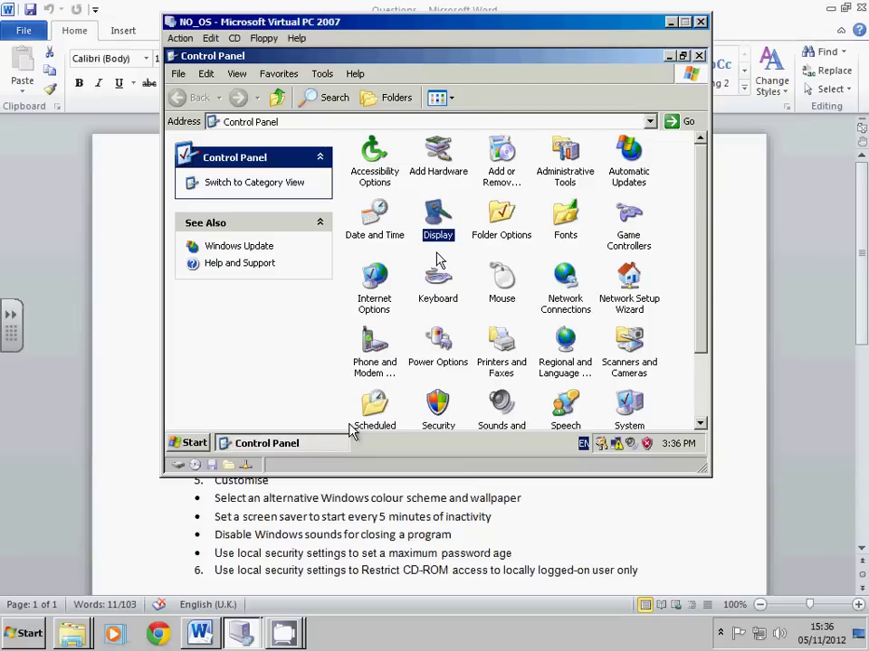
- Check the Word task list, then bring the virtual machine window back to the front
left_click(440, 595)
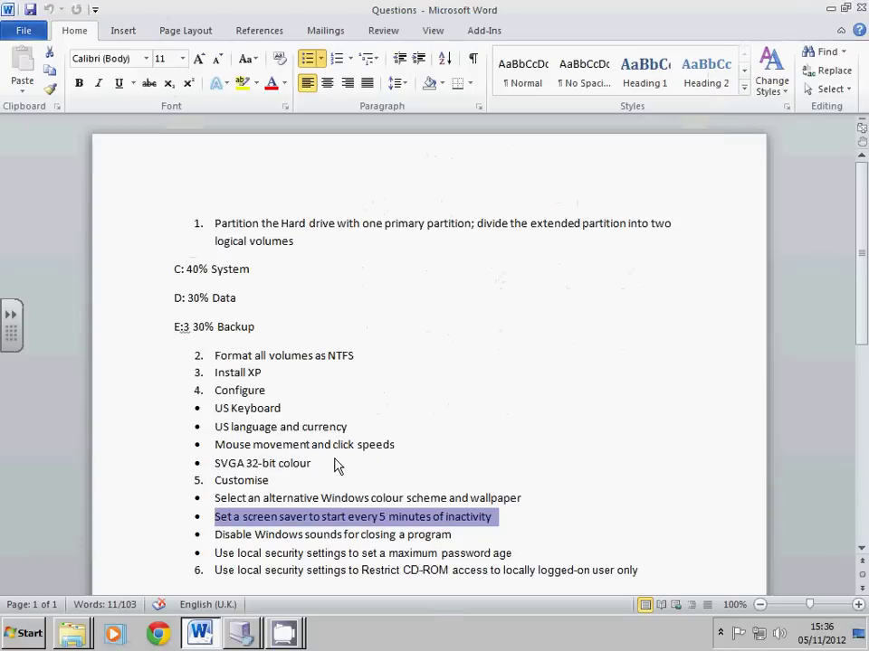
scroll(307, 534, "down", 2)
scroll(273, 473, "up", 1)
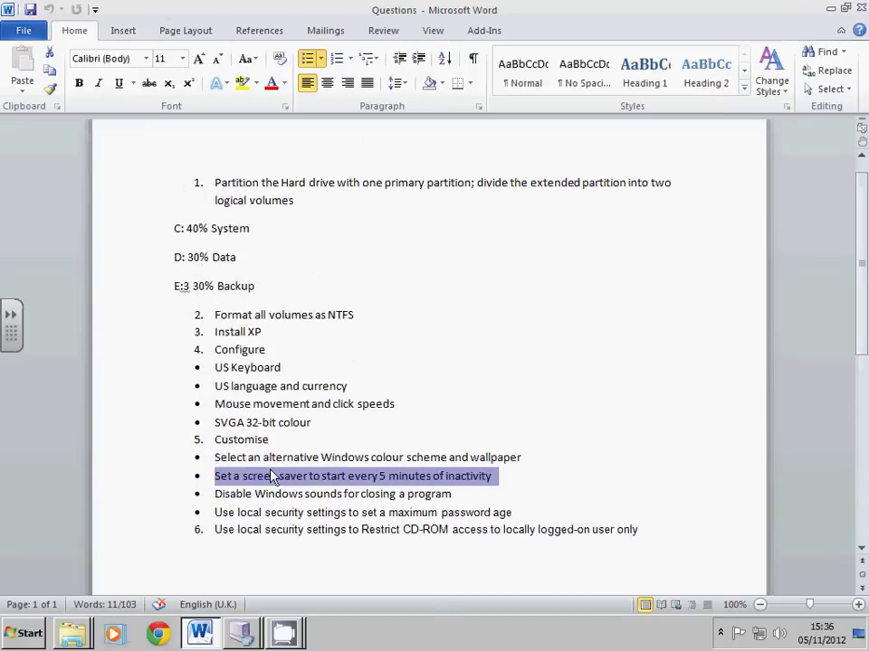
left_click(283, 637)
mouse_move(252, 642)
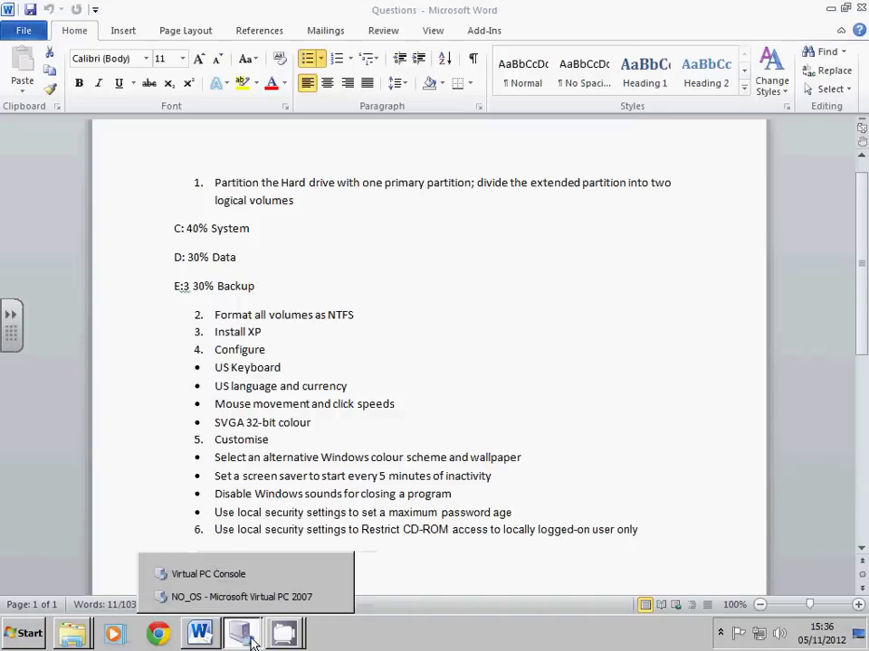
left_click(236, 597)
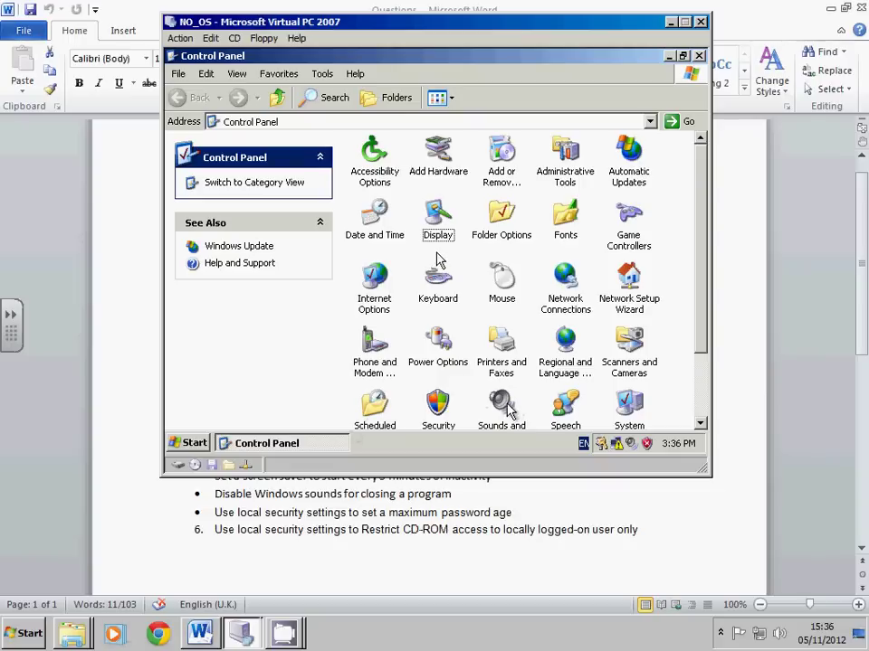
- In Sounds and Audio Devices, set the Close program sound to (None), apply, and close
double_click(503, 407)
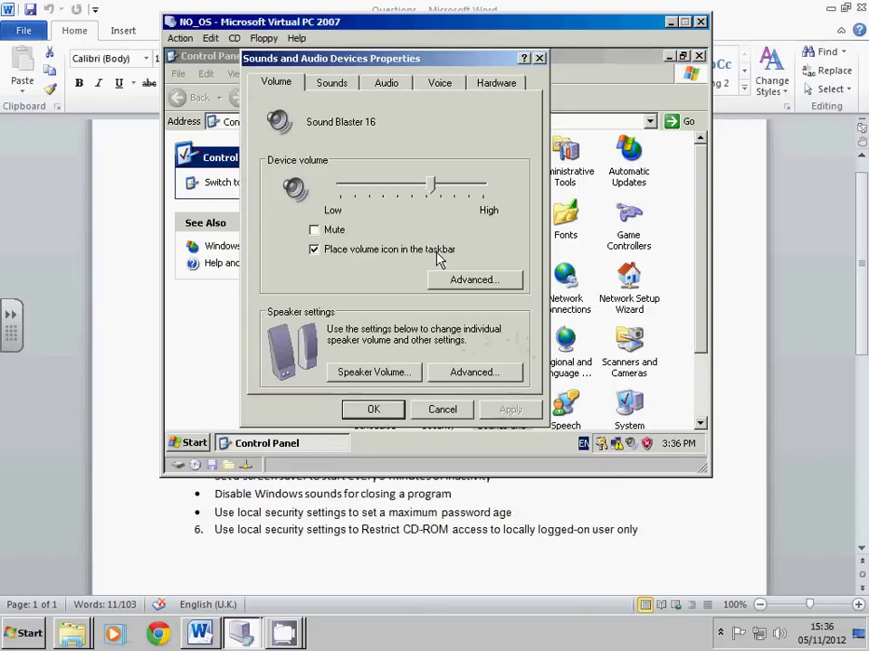
left_click(332, 83)
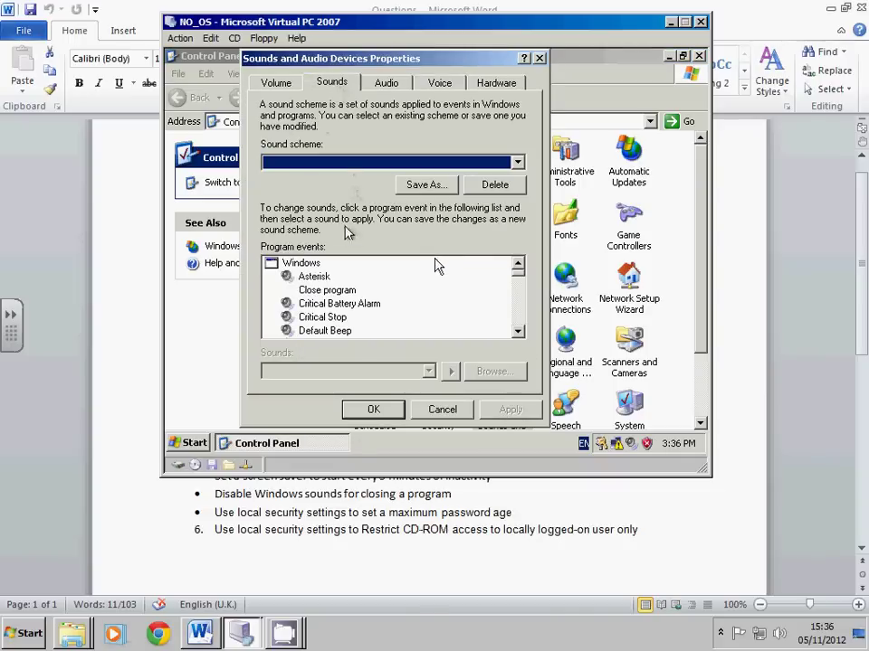
left_click(316, 291)
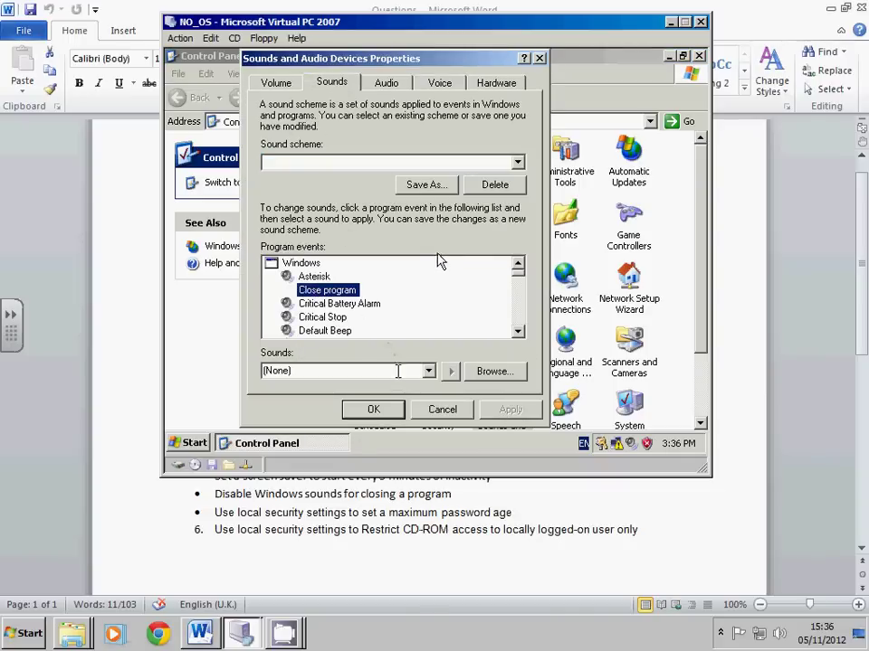
left_click(429, 371)
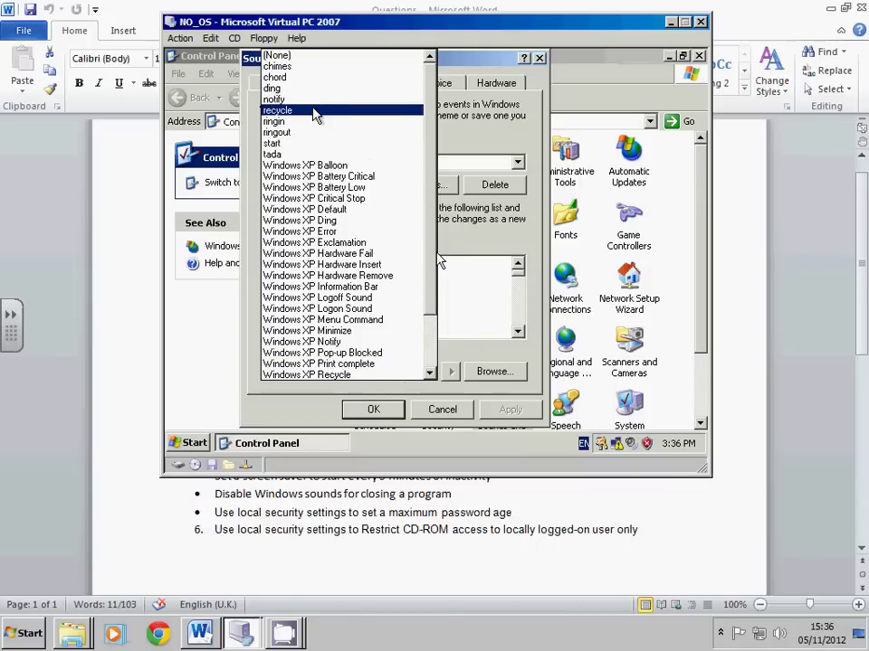
left_click(315, 111)
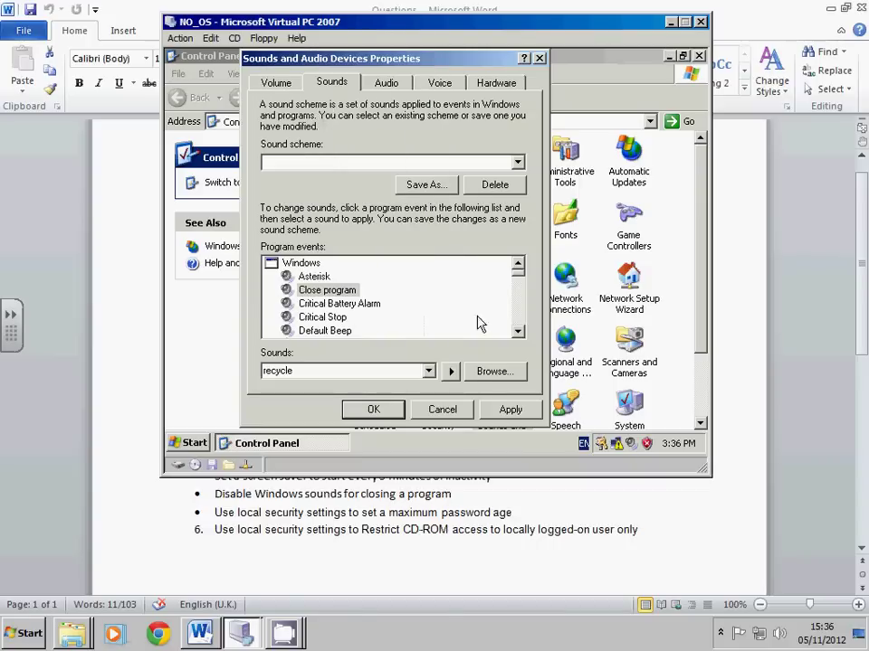
left_click(438, 259)
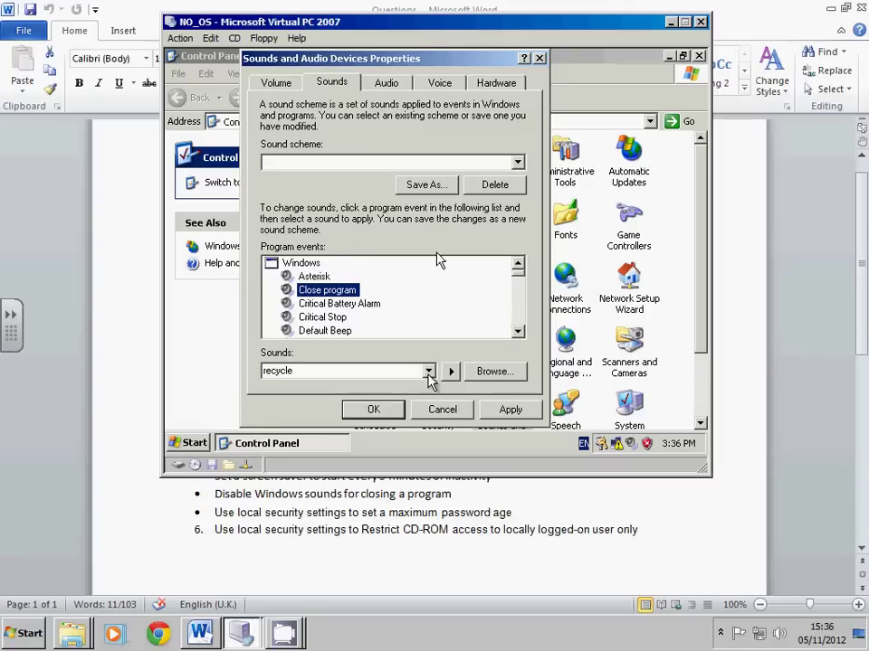
left_click(428, 373)
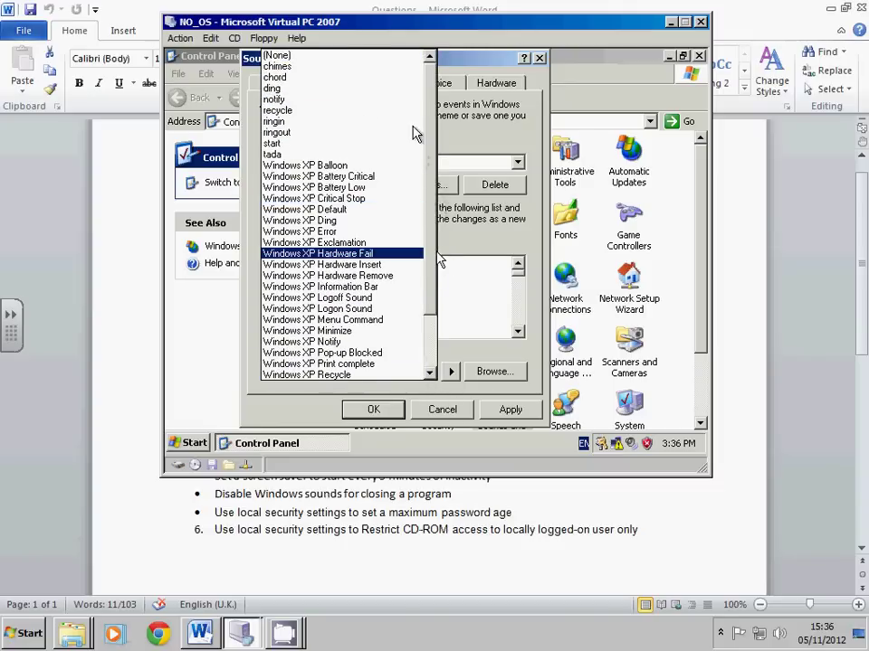
left_click(281, 55)
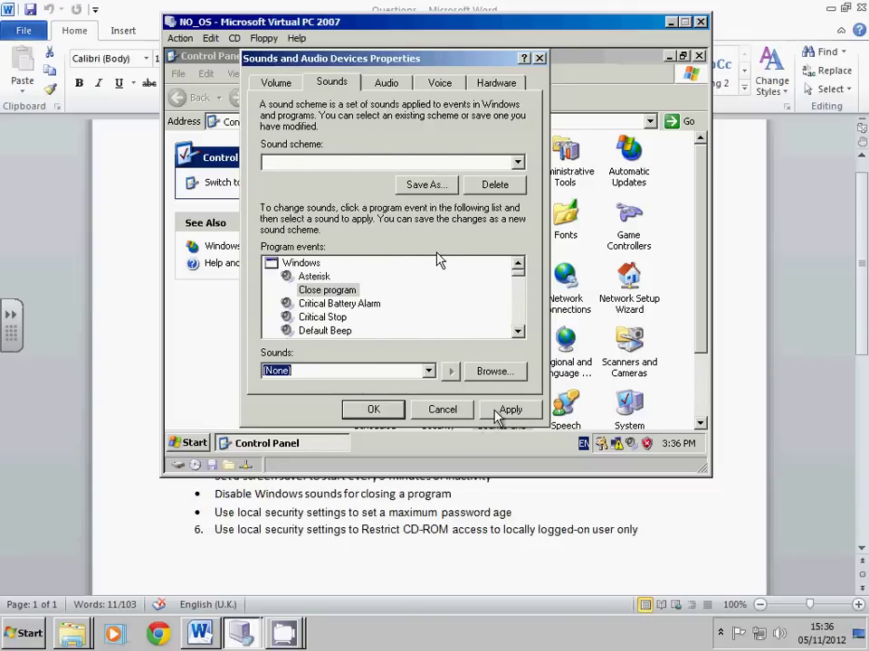
left_click(496, 414)
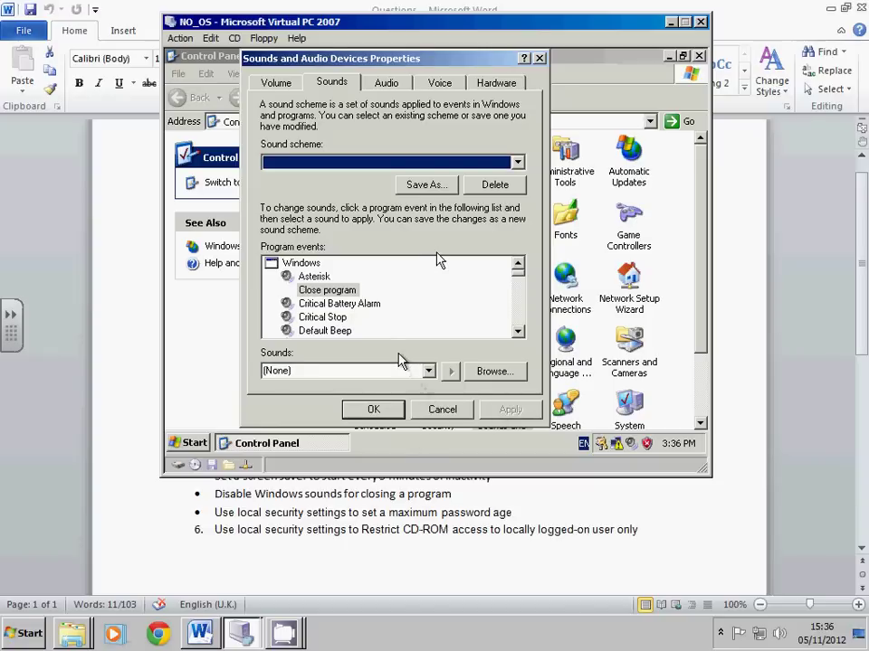
left_click(457, 413)
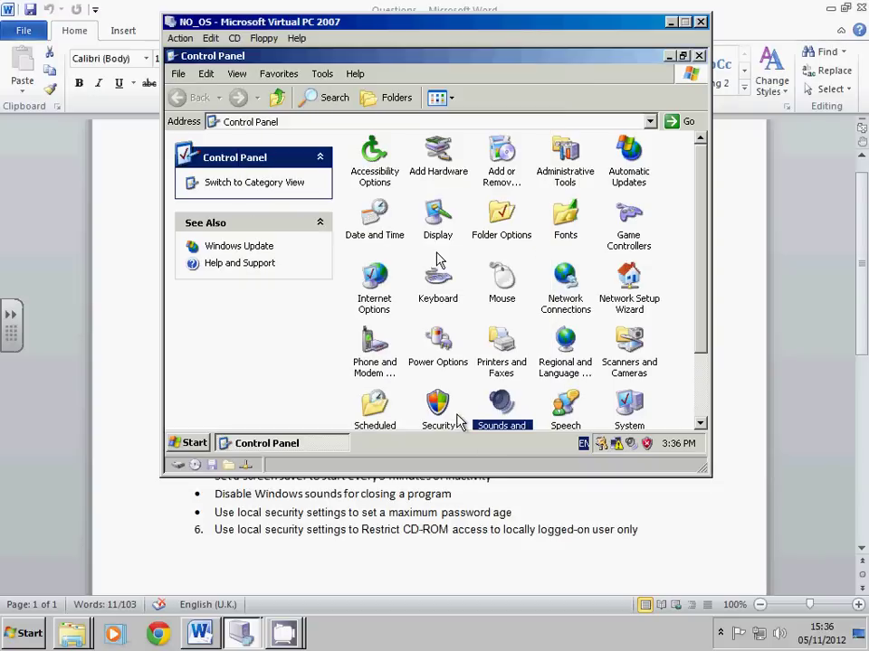
- Launch gpedit.msc from the guest's Start > Run box
left_click(192, 444)
left_click(371, 376)
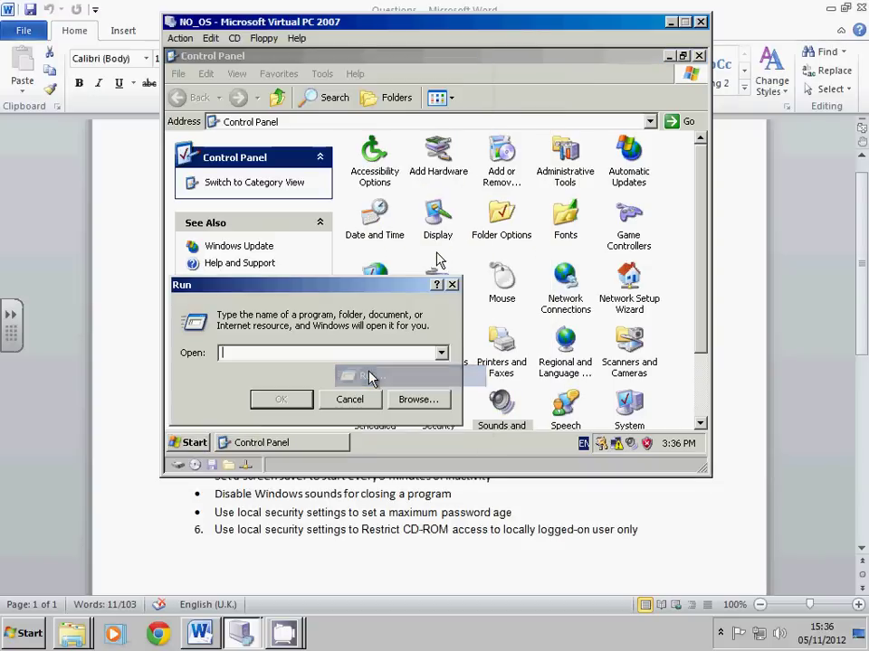
type("gpedit.msc")
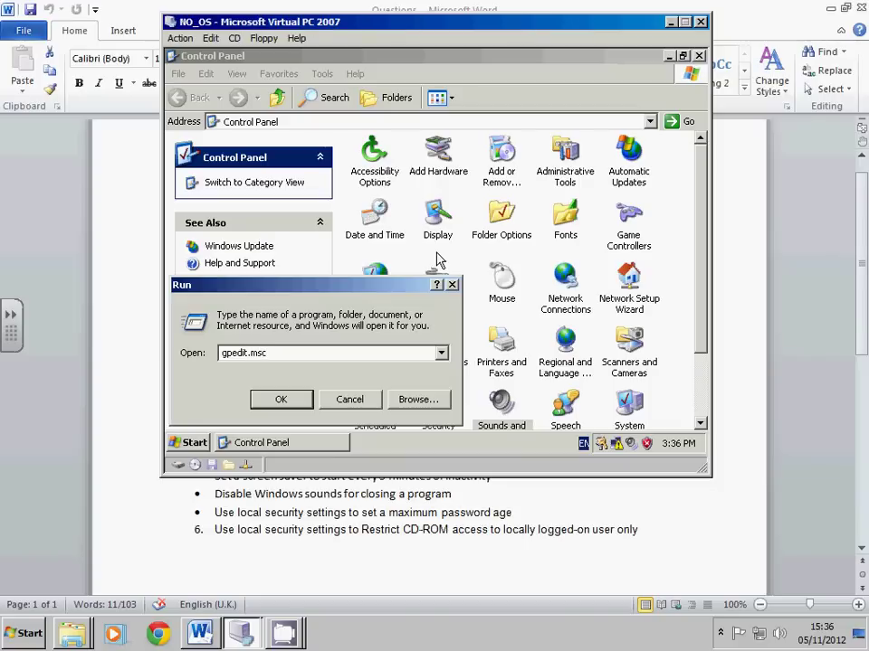
key("Return")
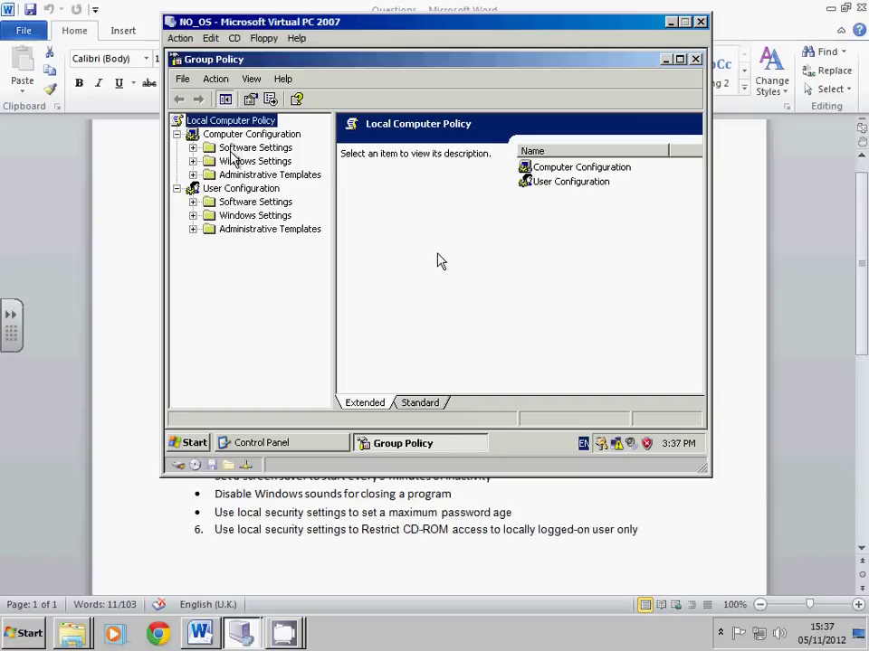
- Under Account Policies > Password Policy, set Maximum password age to 36 days
left_click(245, 163)
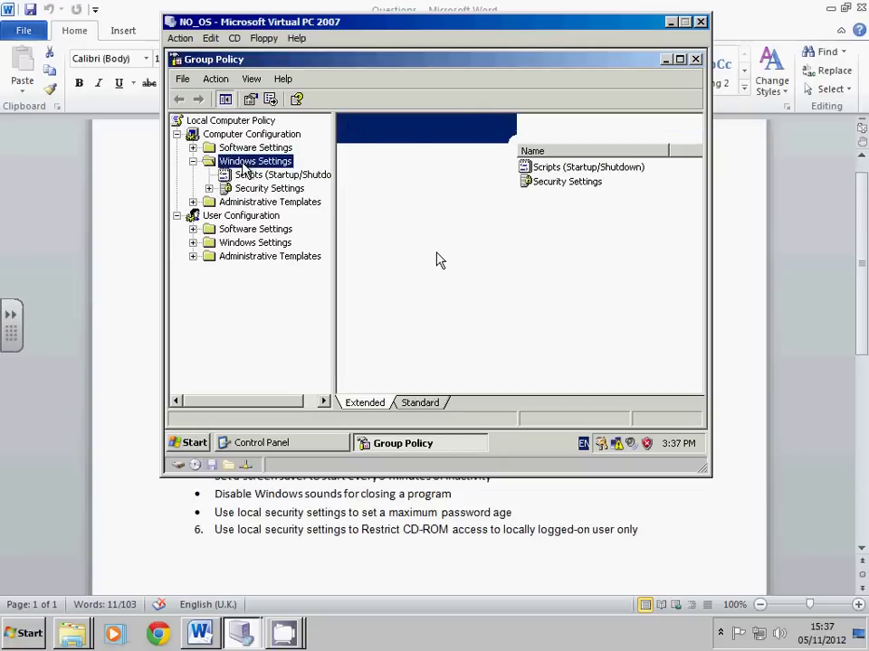
double_click(561, 184)
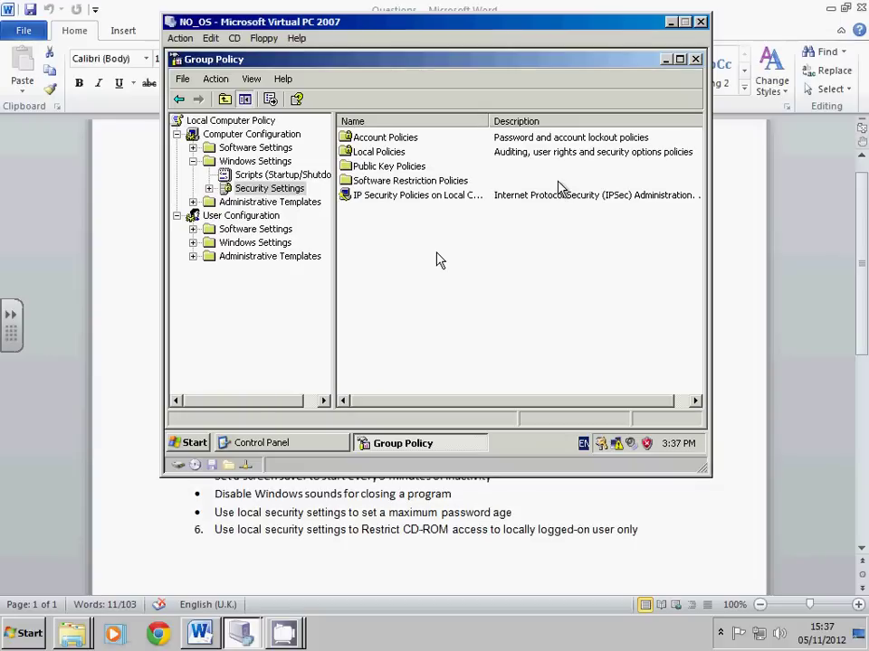
double_click(379, 138)
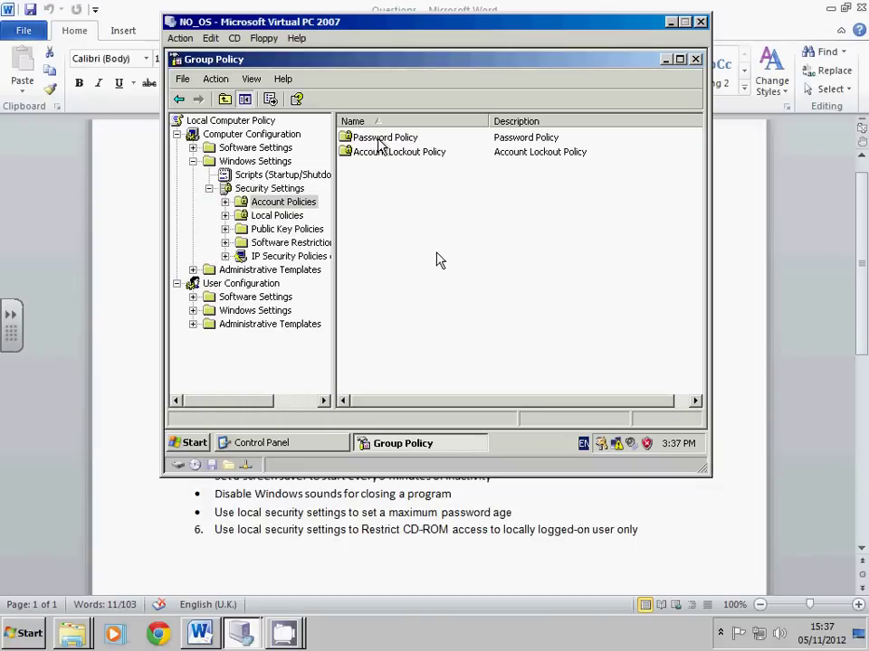
double_click(396, 140)
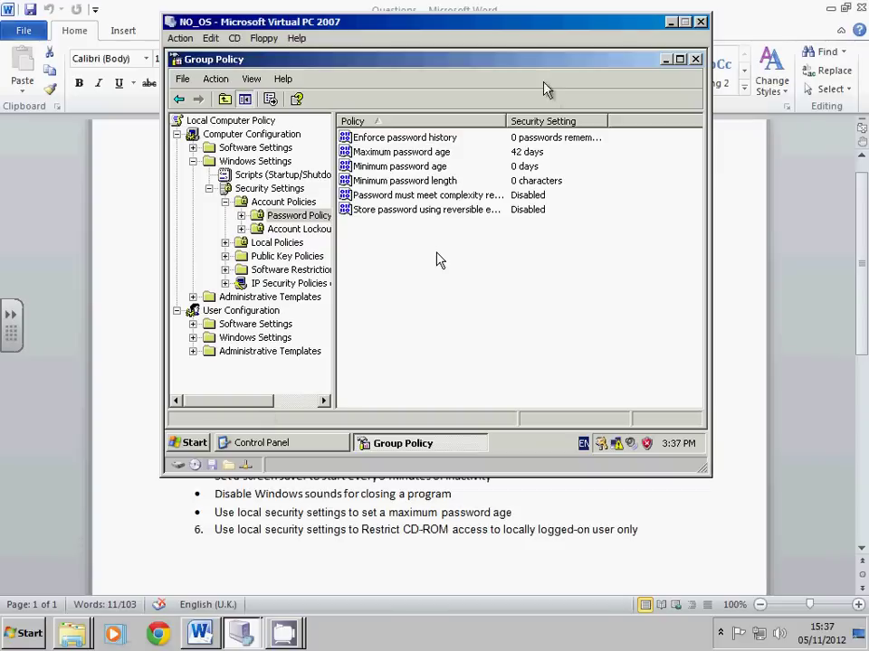
double_click(402, 154)
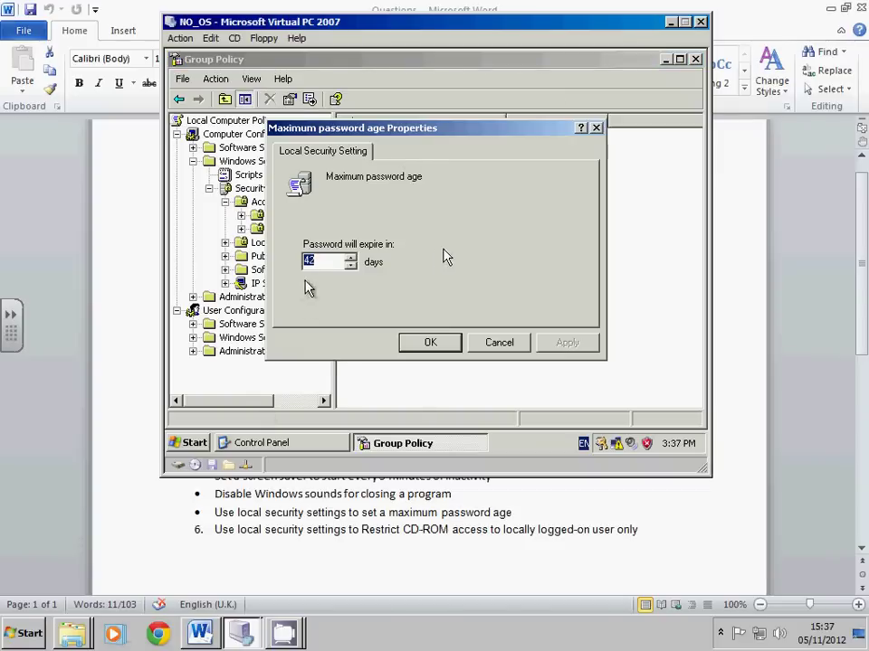
left_click(352, 264)
left_click(353, 264)
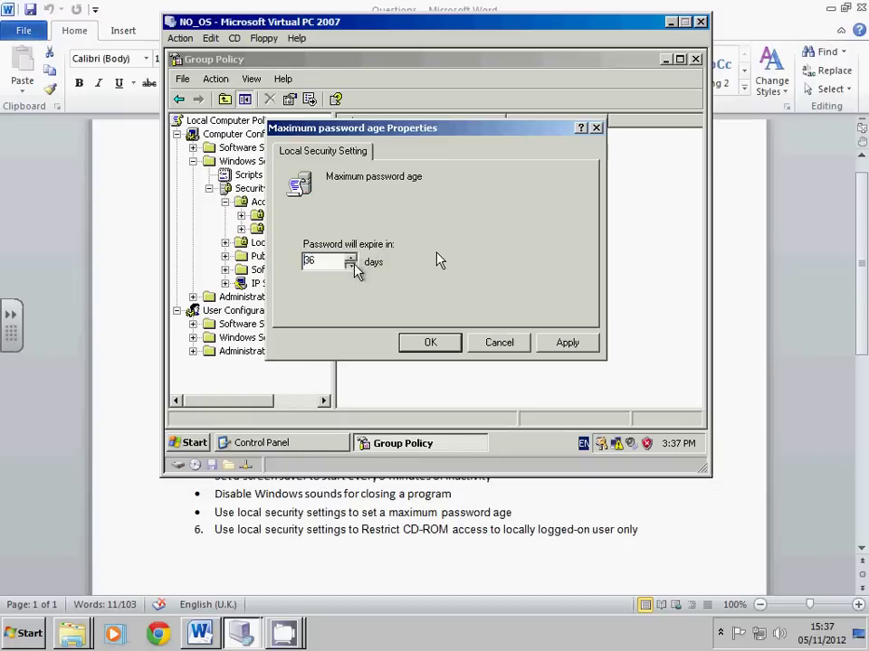
left_click(566, 342)
left_click(430, 343)
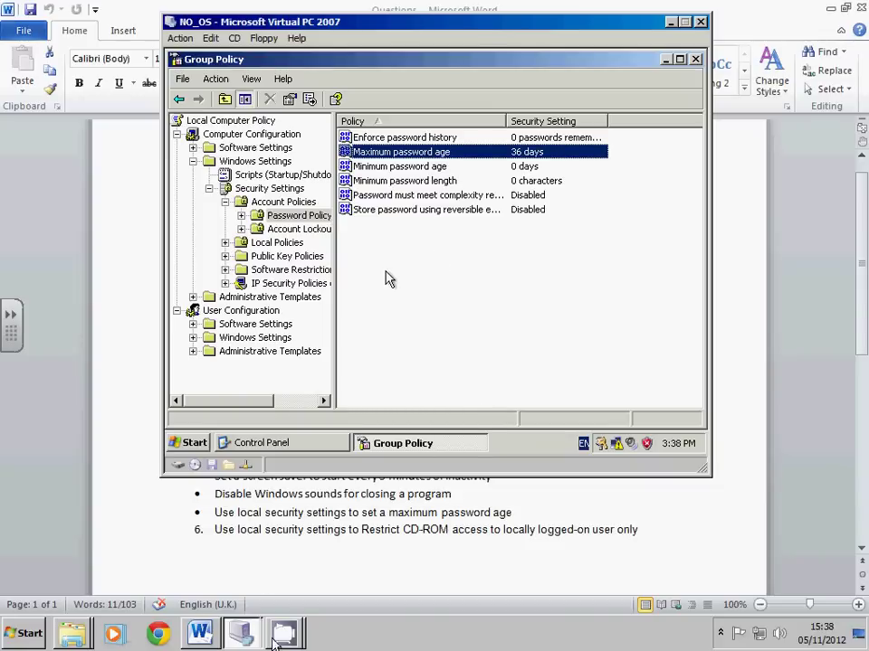
- Under Local Policies > Security Options, set 'Devices: Restrict CD-ROM access to locally logged-on user only' to Enabled
left_click(283, 632)
left_click(265, 575)
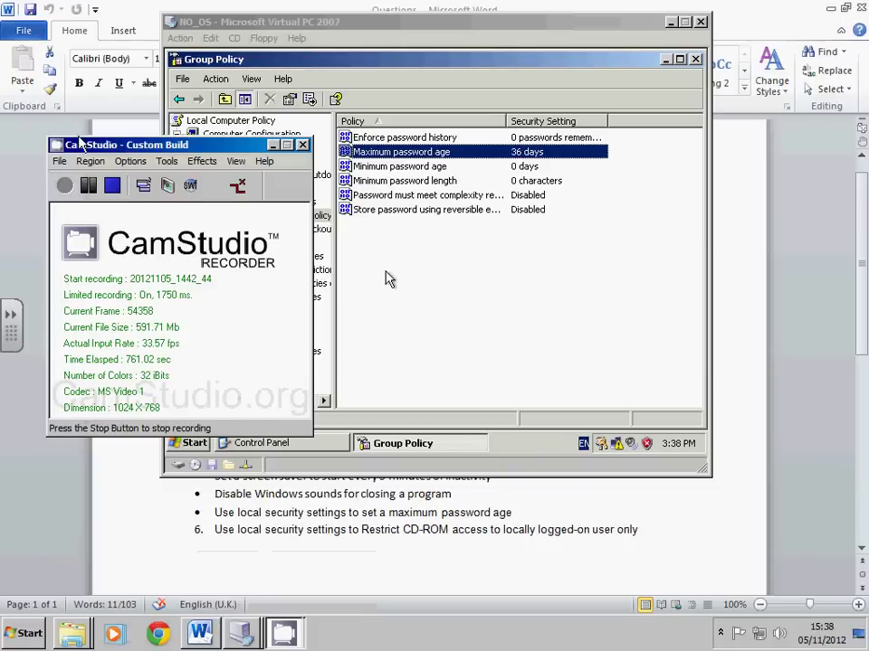
left_click(387, 422)
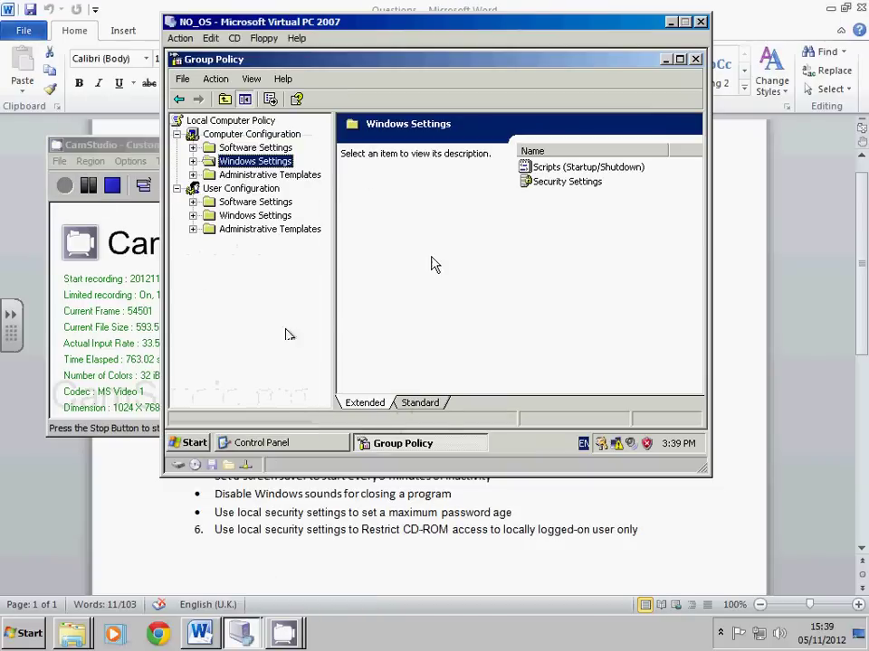
double_click(234, 163)
double_click(256, 189)
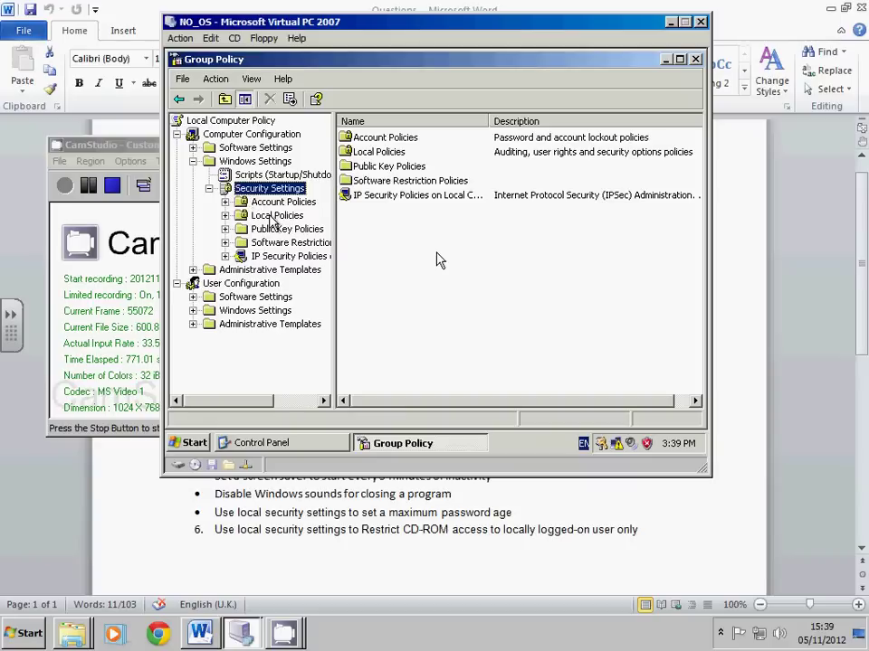
double_click(268, 217)
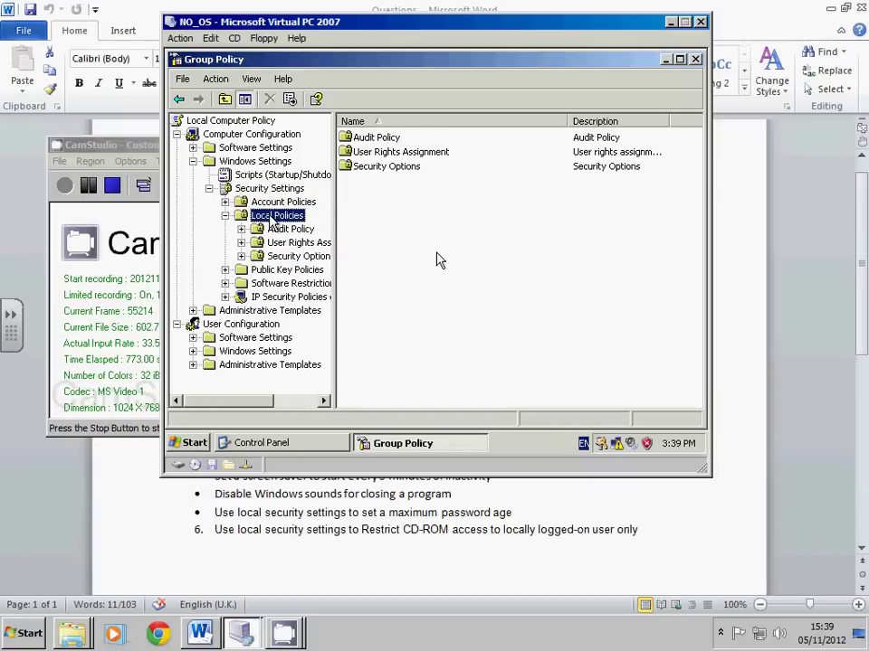
left_click(291, 257)
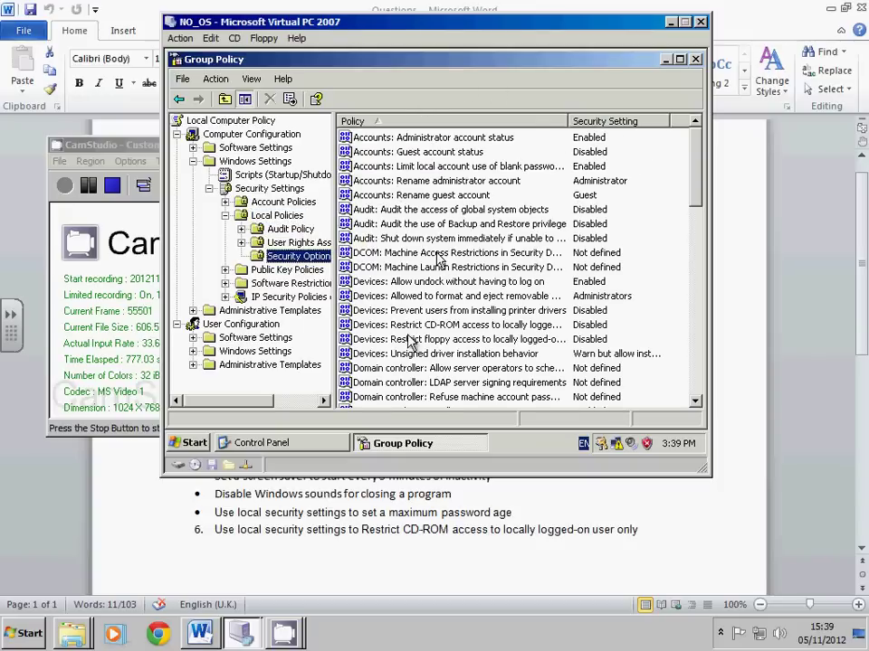
double_click(503, 326)
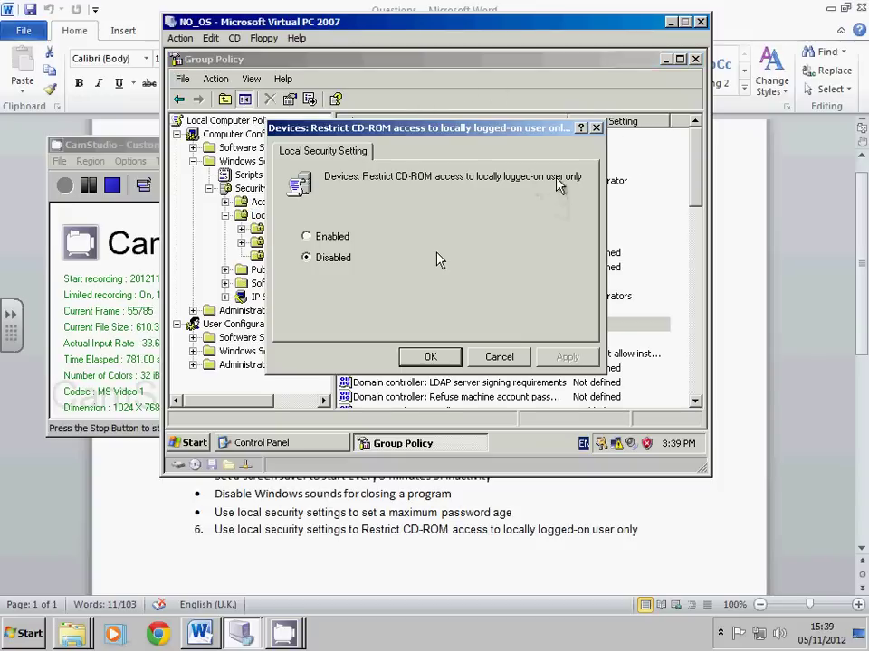
left_click(306, 236)
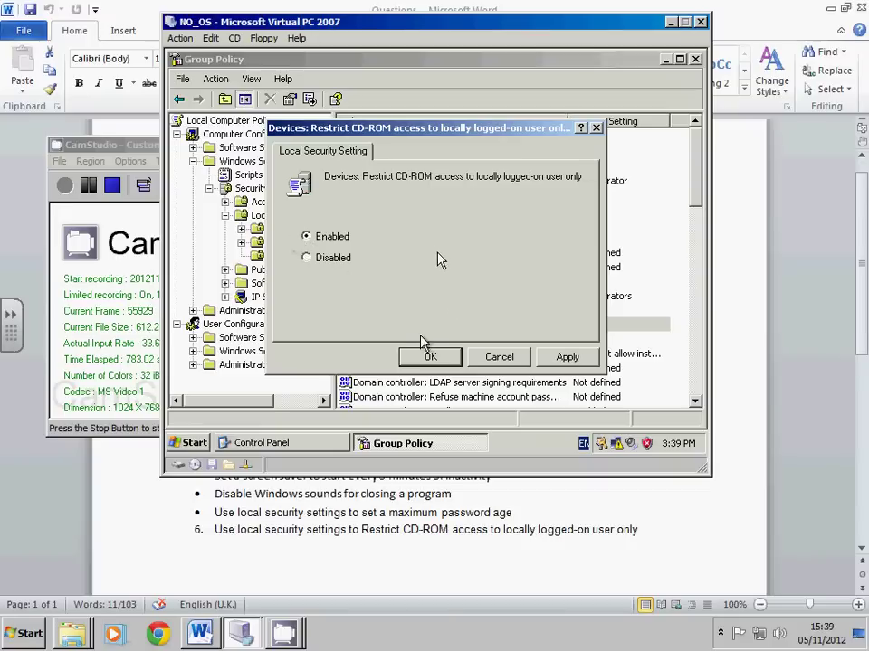
left_click(439, 358)
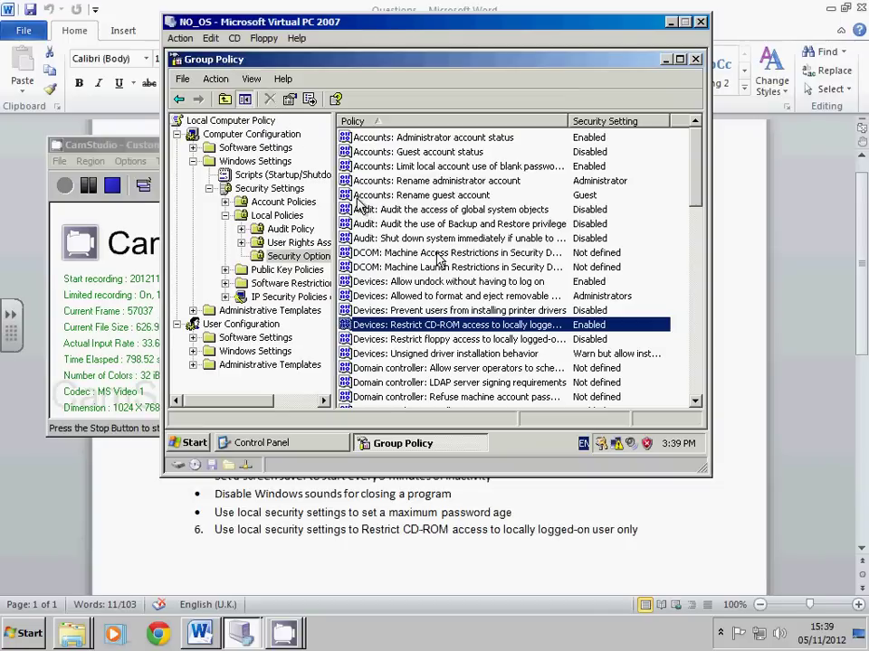
- Use Edit > Select All to select the whole virtual machine screen
left_click(210, 39)
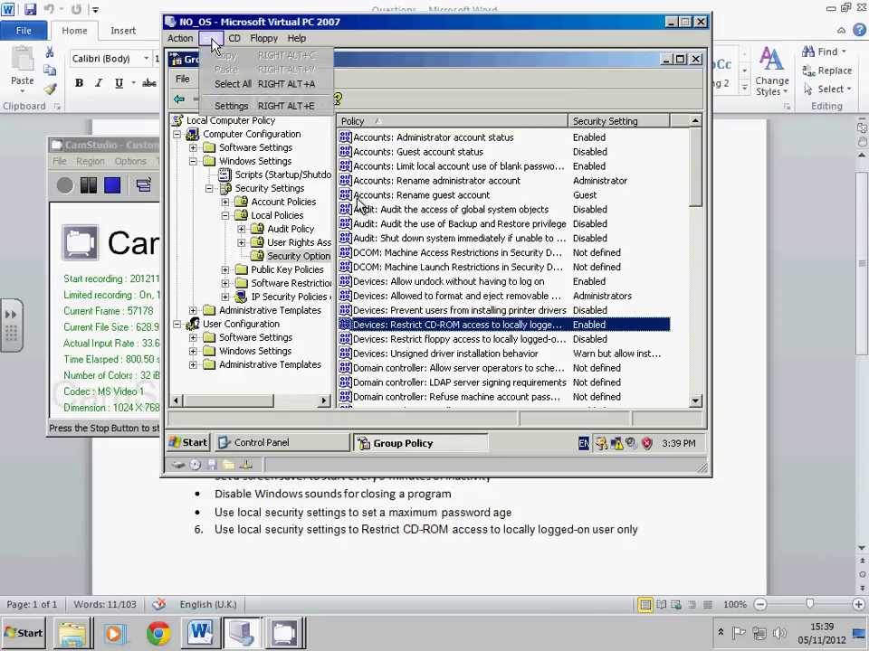
left_click(234, 85)
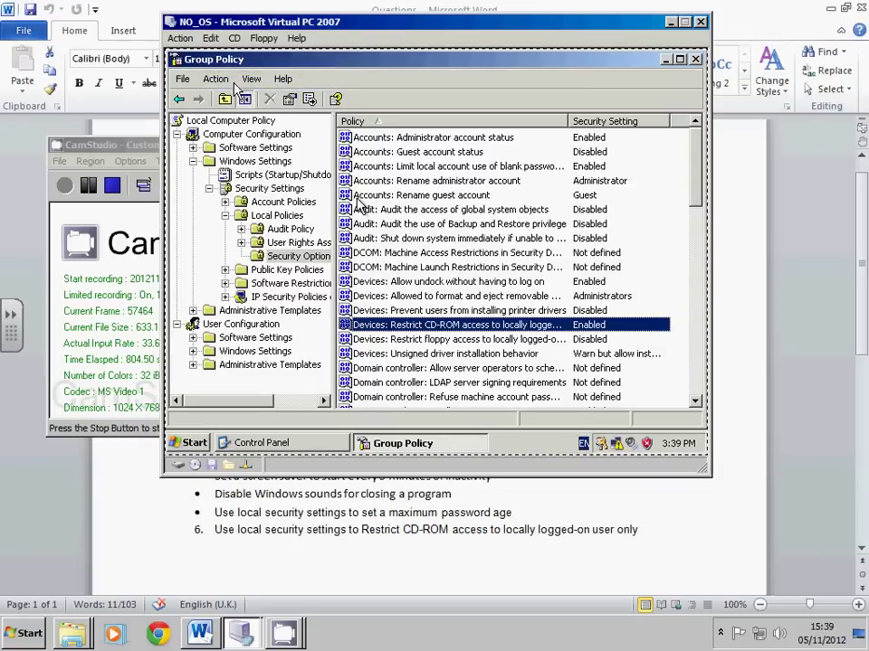